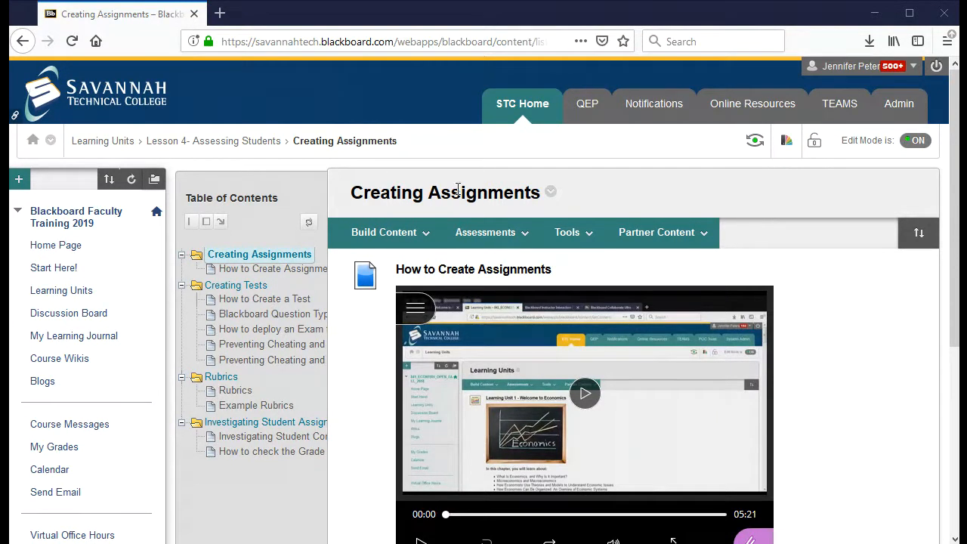
Open the Assessments menu in the Creating Assignments content area
{"action": "left_click", "coordinate": [498, 231]}
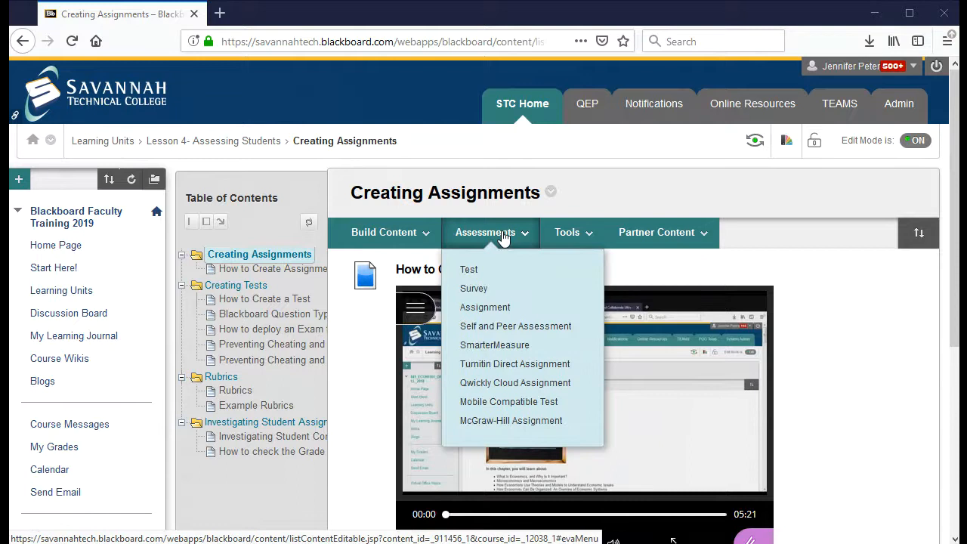
Choose Turnitin Direct Assignment from the Assessments menu
{"action": "left_click", "coordinate": [524, 366]}
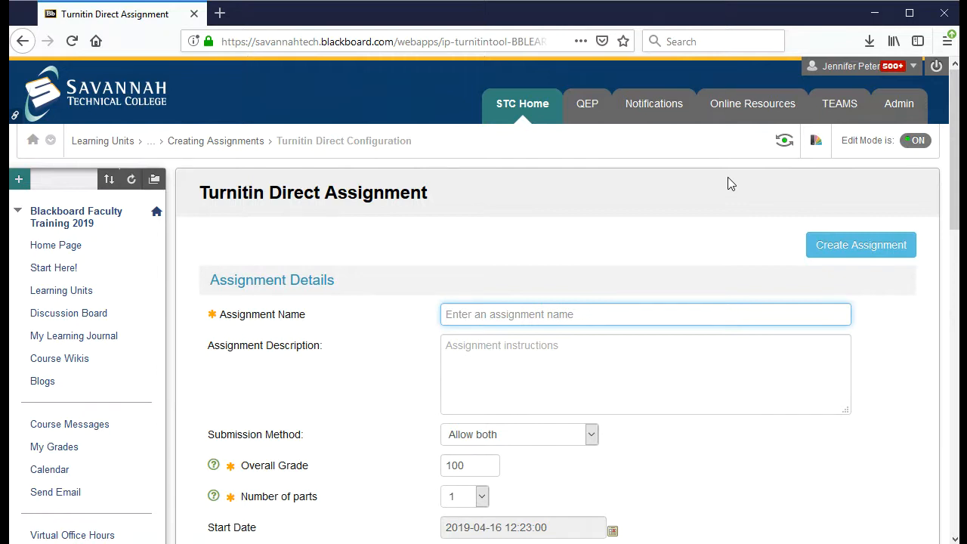
Enter 'Turnitin Assignment Sample' as the assignment name
{"action": "scroll", "coordinate": [674, 178], "scroll_direction": "down", "scroll_amount": 2}
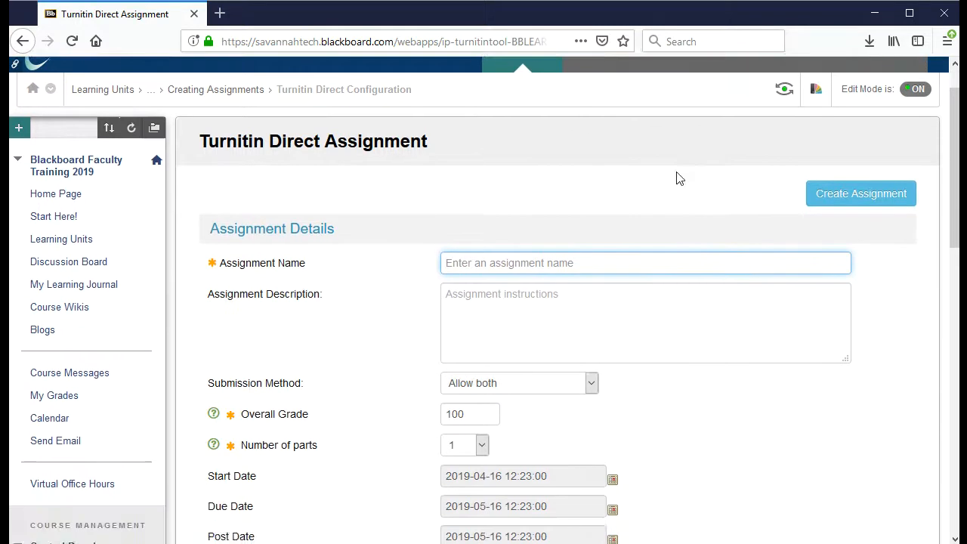
{"action": "type", "text": "Tur"}
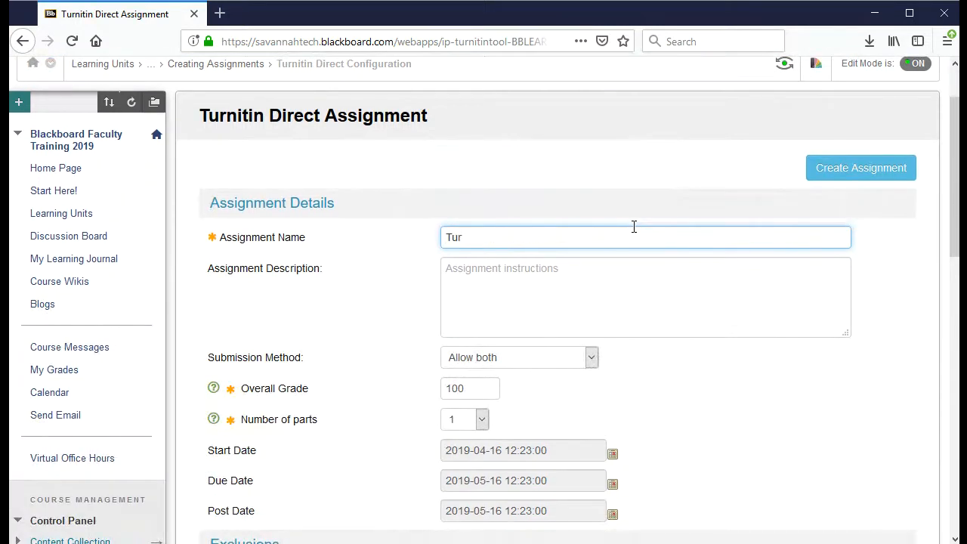
{"action": "type", "text": "nitin Assignment Sample"}
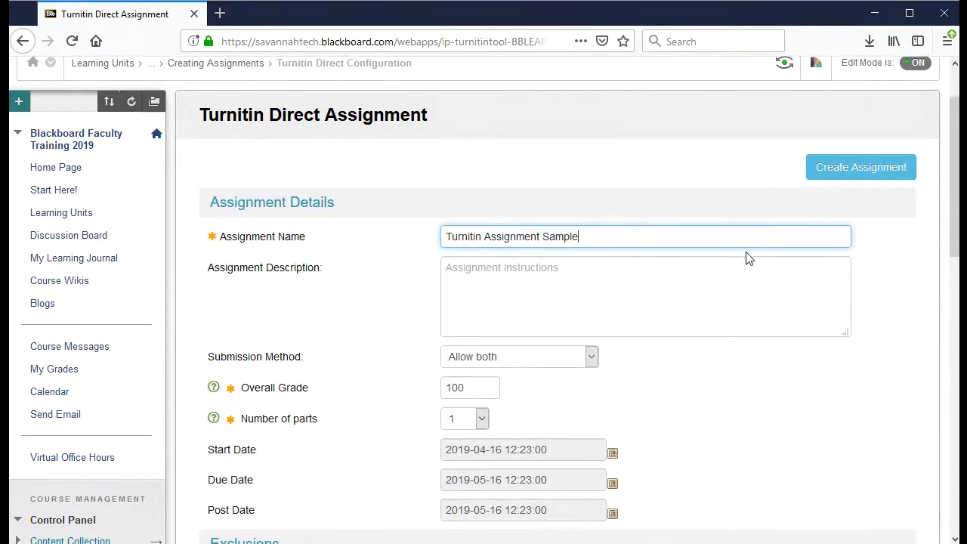
{"action": "scroll", "coordinate": [748, 258], "scroll_direction": "down", "scroll_amount": 1}
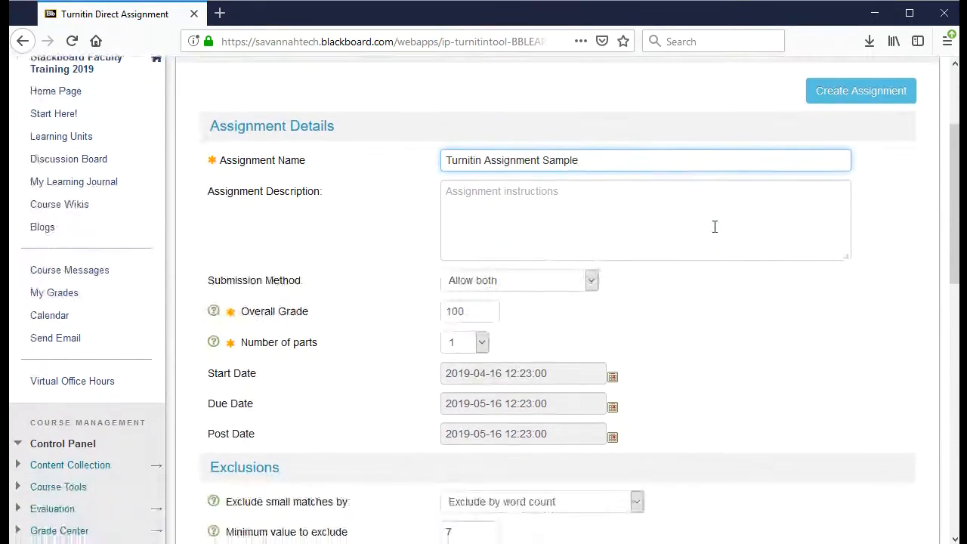
{"action": "left_click", "coordinate": [715, 224]}
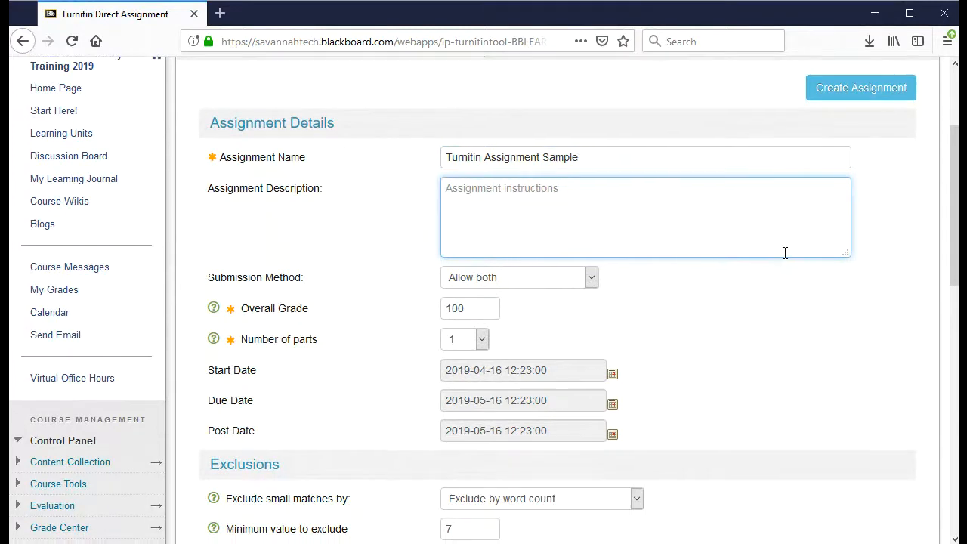
Set the submission method to File upload, leaving Overall Grade at 100
{"action": "scroll", "coordinate": [783, 254], "scroll_direction": "down", "scroll_amount": 1}
{"action": "left_click", "coordinate": [591, 205]}
{"action": "left_click", "coordinate": [592, 206]}
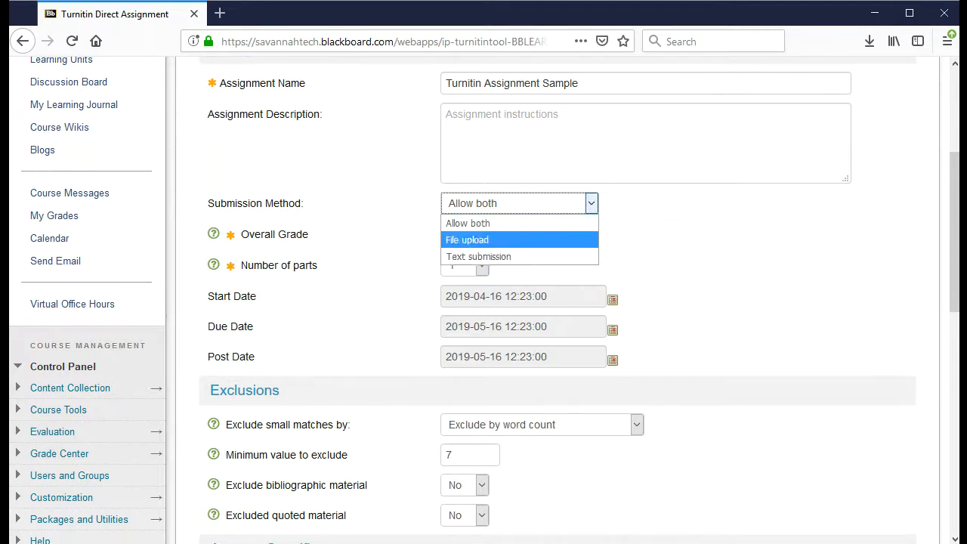
{"action": "left_click", "coordinate": [573, 240]}
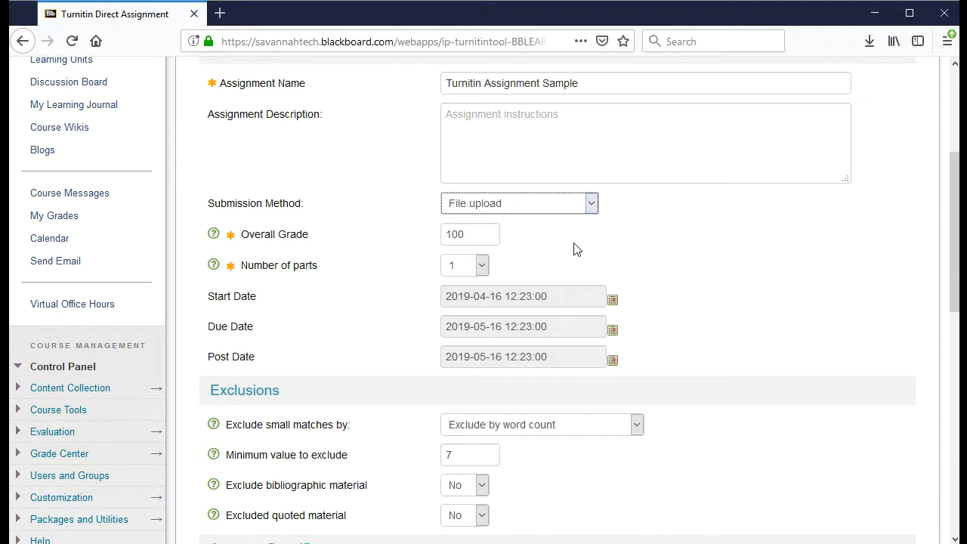
{"action": "left_click", "coordinate": [591, 204]}
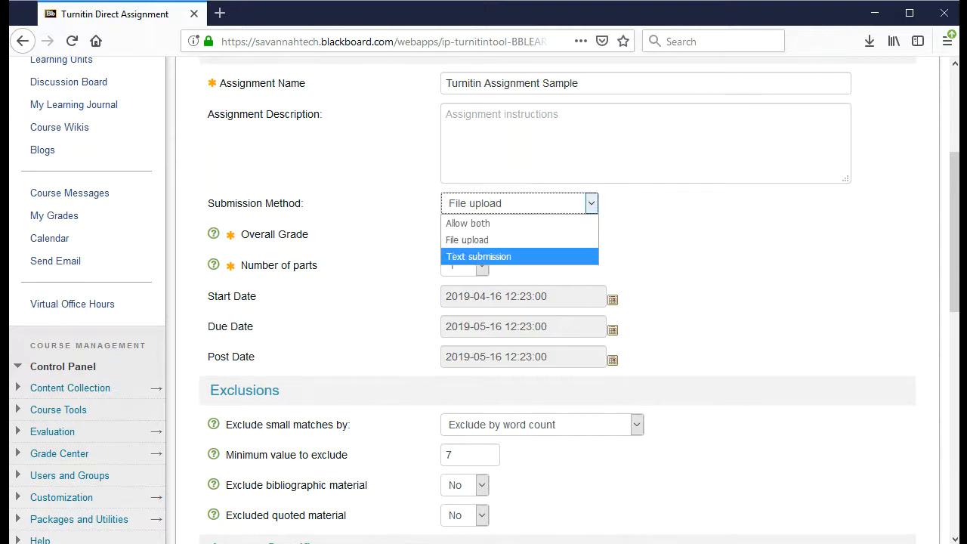
{"action": "left_click", "coordinate": [583, 258]}
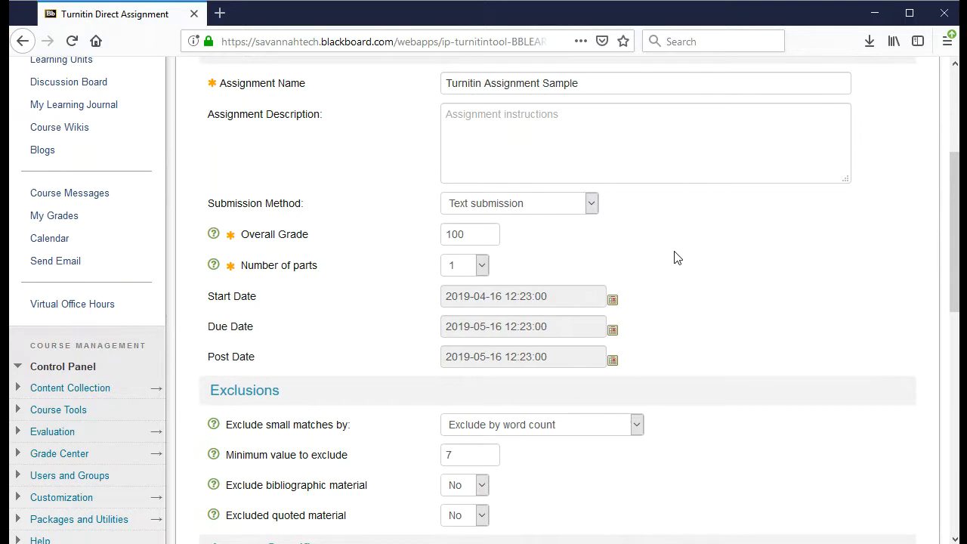
{"action": "left_click", "coordinate": [591, 204]}
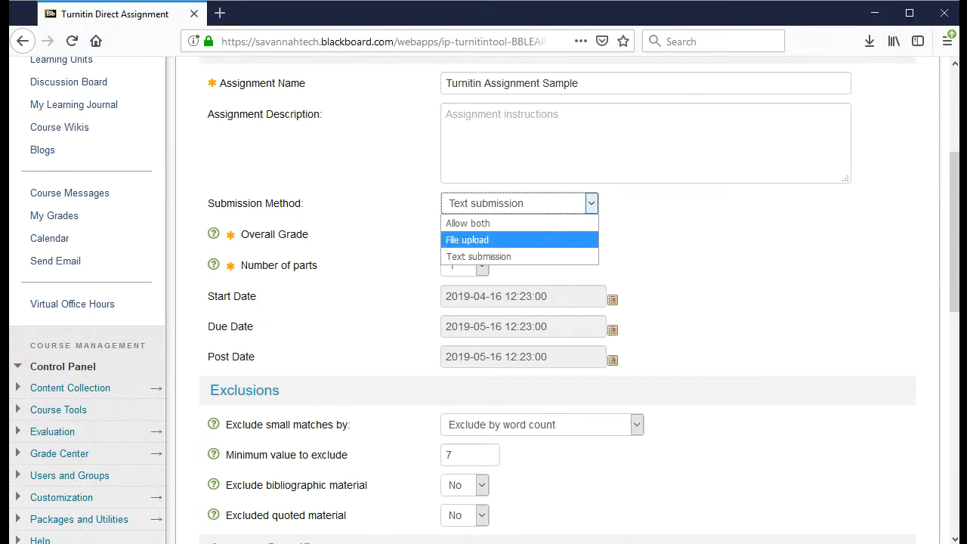
{"action": "left_click", "coordinate": [570, 240]}
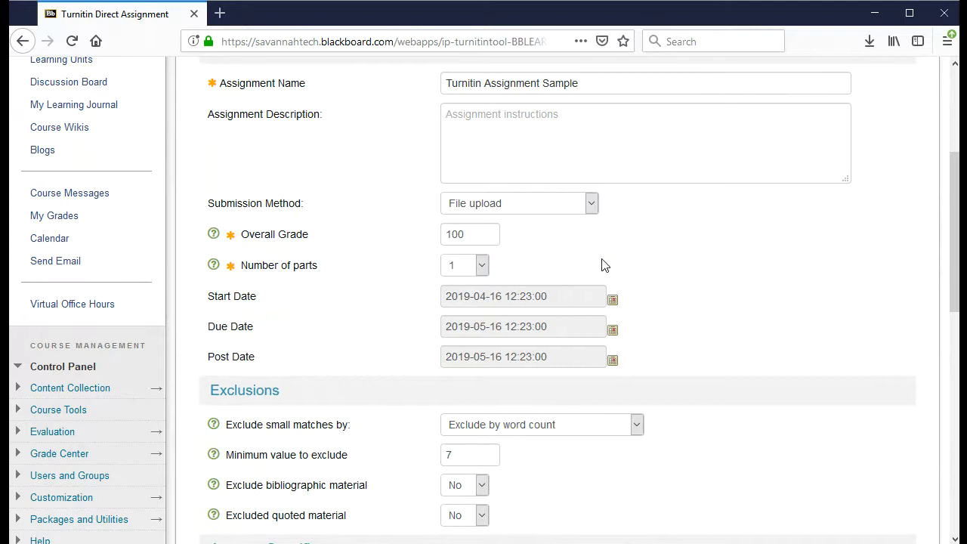
{"action": "left_click", "coordinate": [471, 234]}
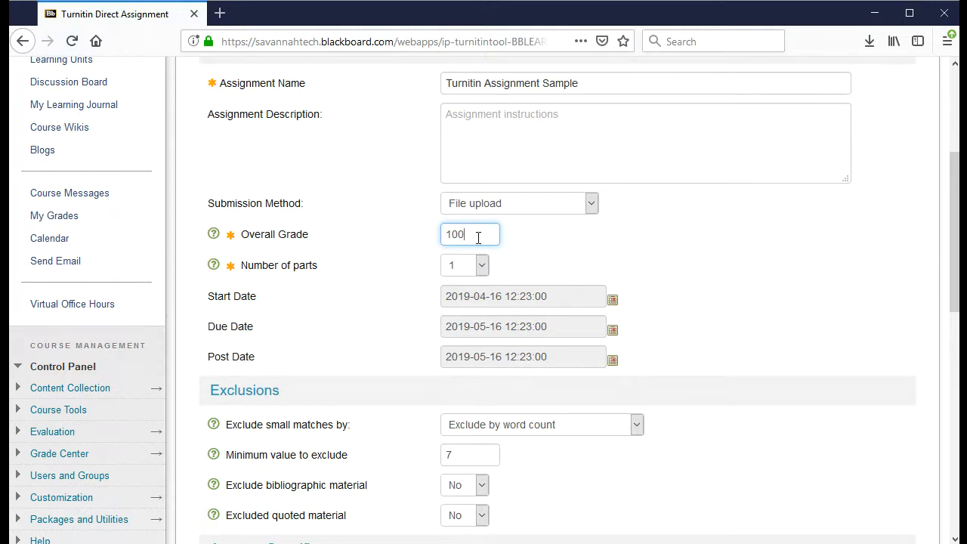
{"action": "scroll", "coordinate": [697, 252], "scroll_direction": "down", "scroll_amount": 2}
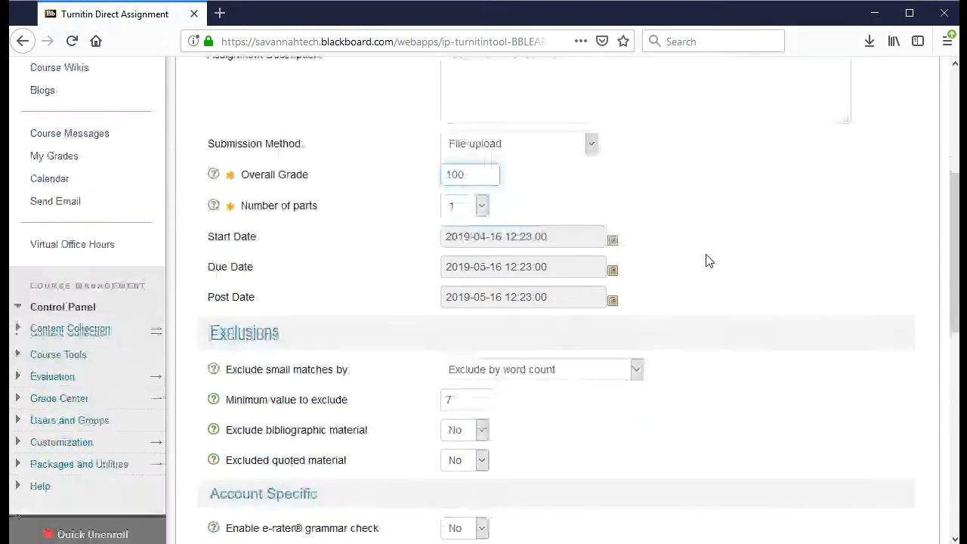
{"action": "left_click", "coordinate": [481, 189]}
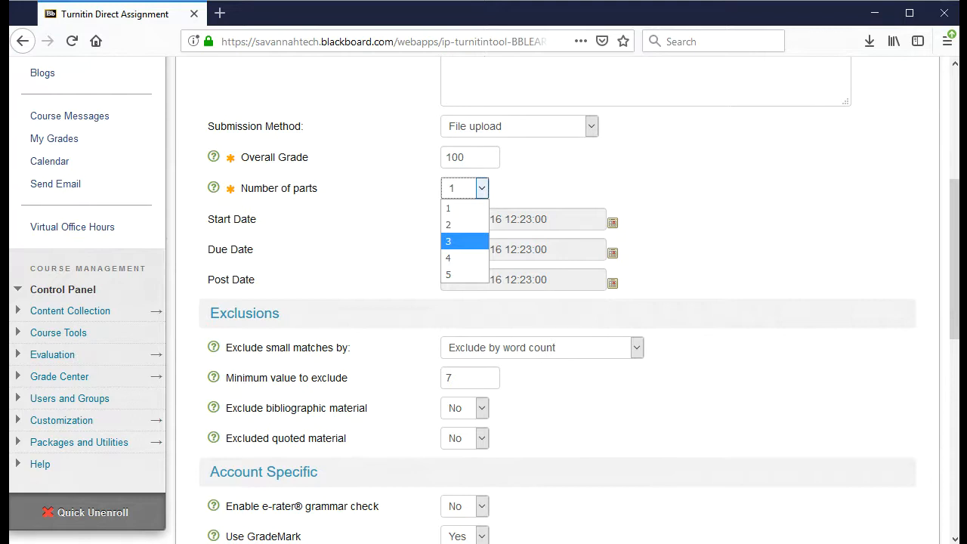
{"action": "left_click", "coordinate": [729, 183]}
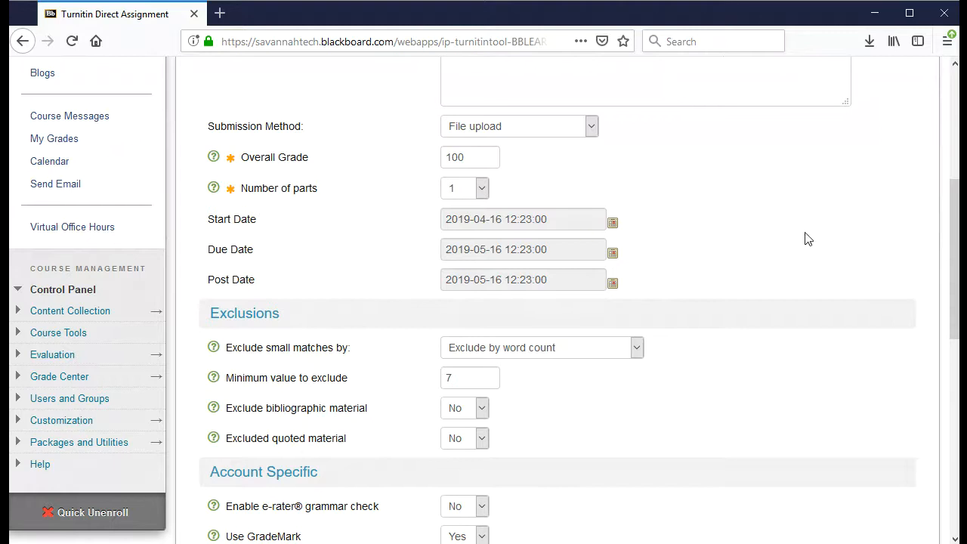
{"action": "scroll", "coordinate": [805, 237], "scroll_direction": "down", "scroll_amount": 1}
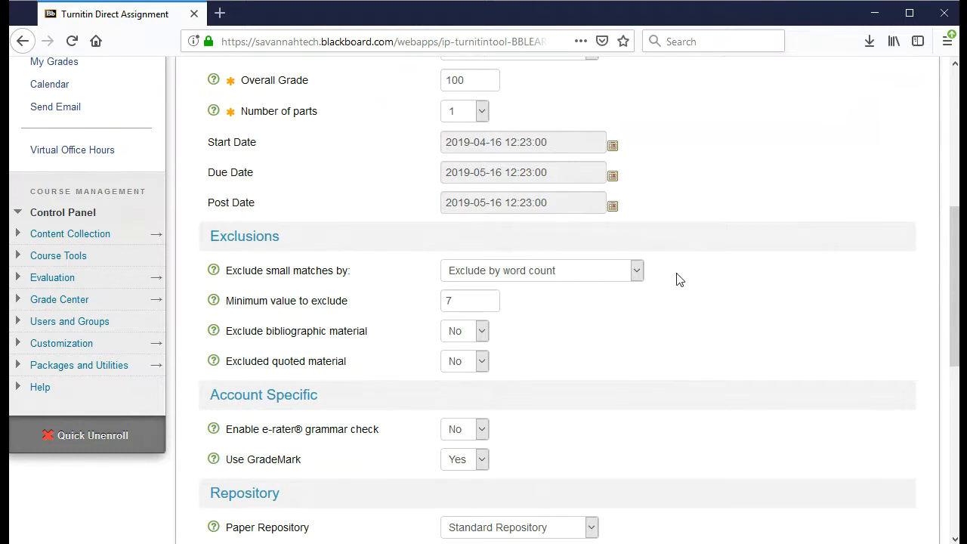
{"action": "left_click", "coordinate": [636, 271]}
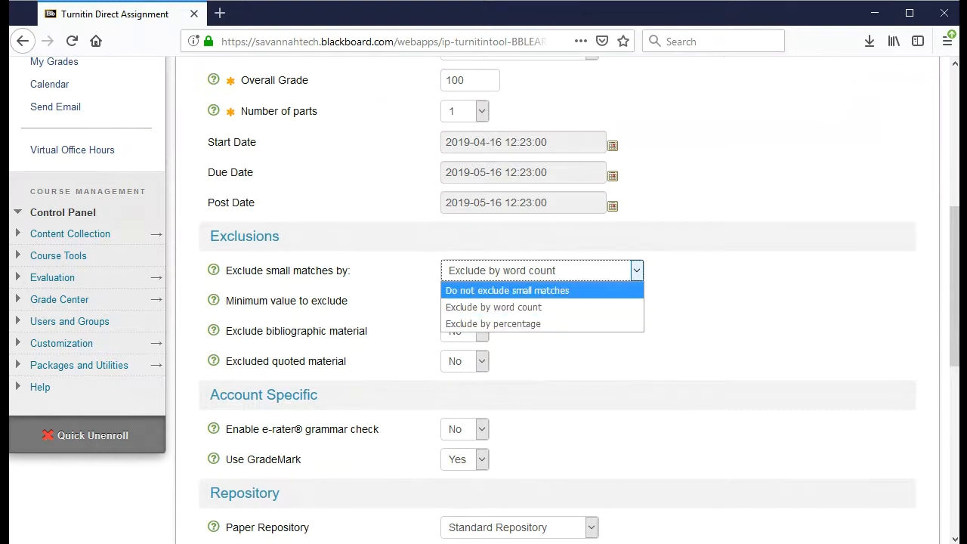
{"action": "left_click", "coordinate": [574, 290]}
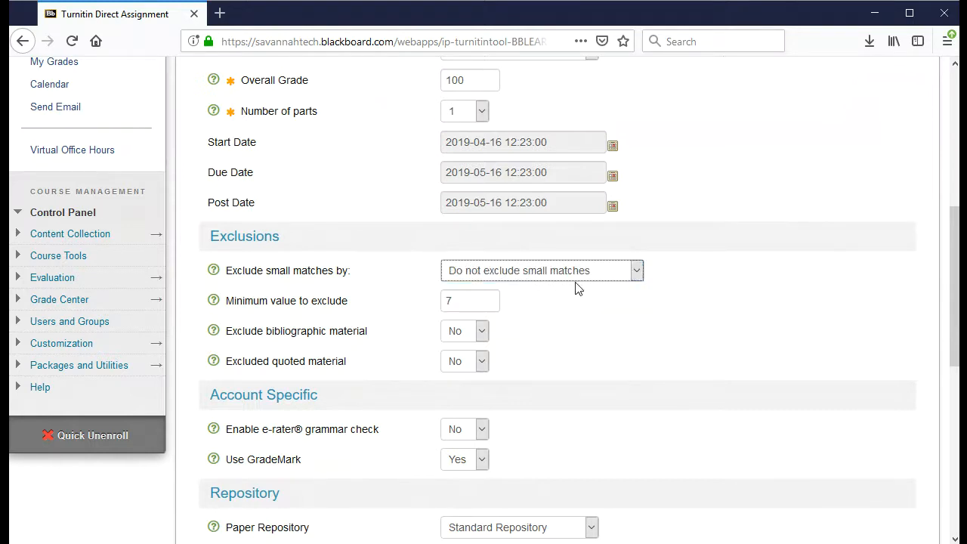
{"action": "left_click", "coordinate": [574, 278]}
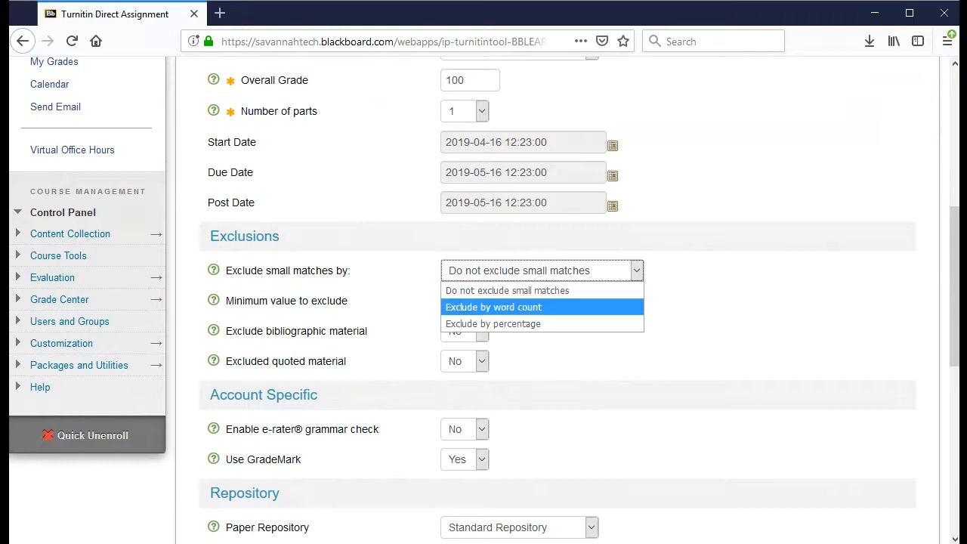
{"action": "left_click", "coordinate": [528, 306]}
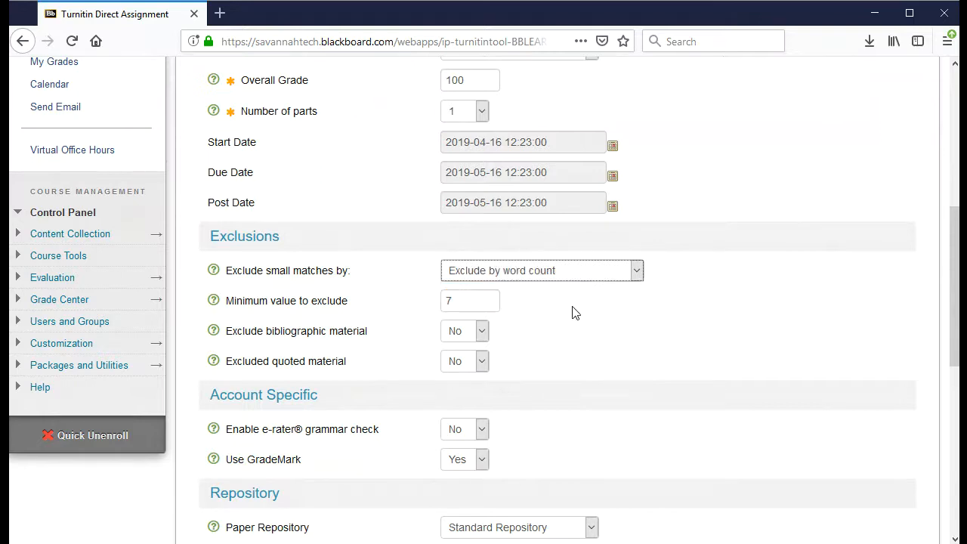
{"action": "left_click", "coordinate": [488, 305]}
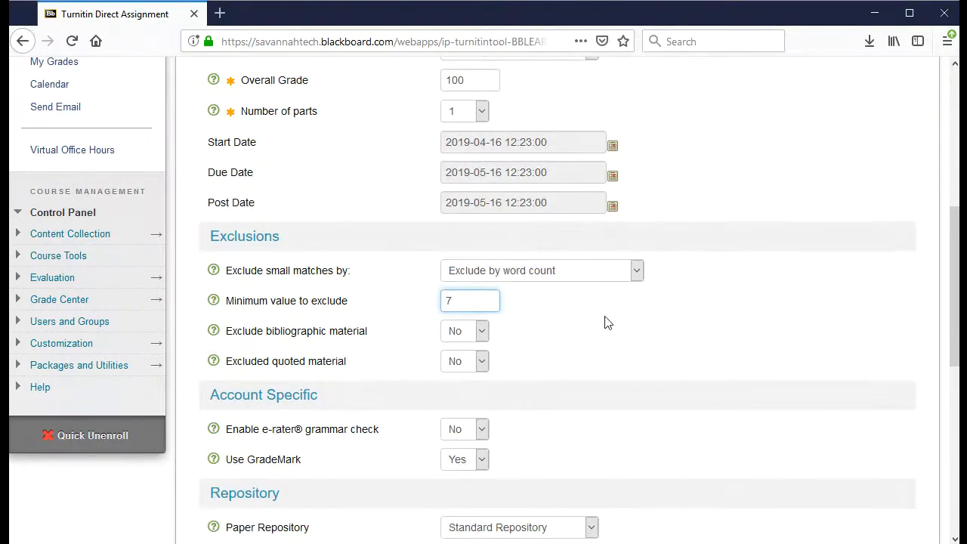
{"action": "scroll", "coordinate": [604, 323], "scroll_direction": "down", "scroll_amount": 2}
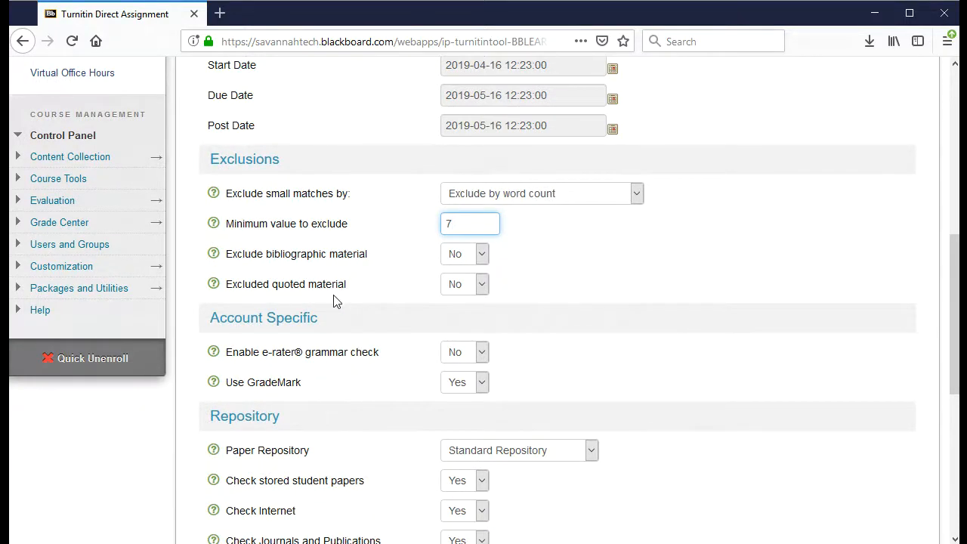
{"action": "left_click", "coordinate": [516, 278]}
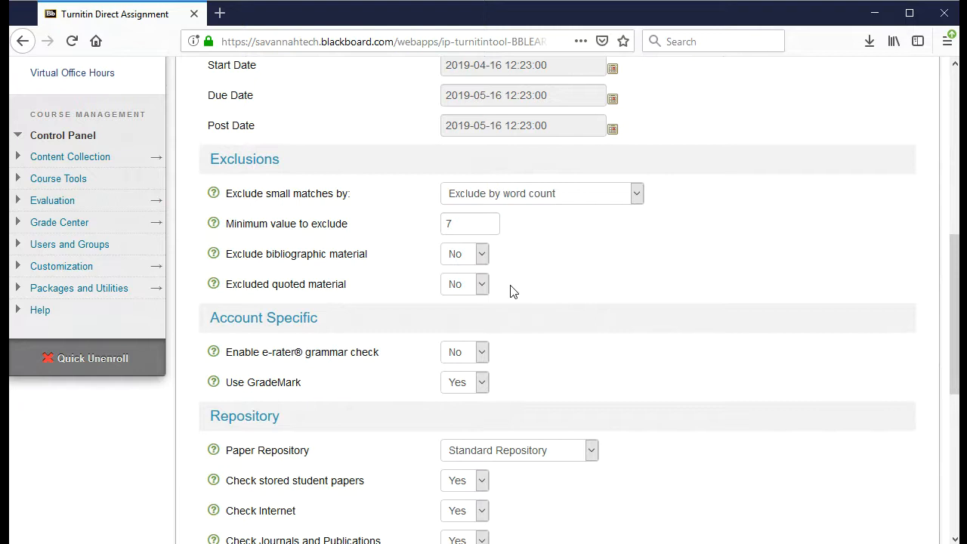
Turn on the e-rater grammar check with the Advanced ETS handbook
{"action": "scroll", "coordinate": [624, 270], "scroll_direction": "down", "scroll_amount": 2}
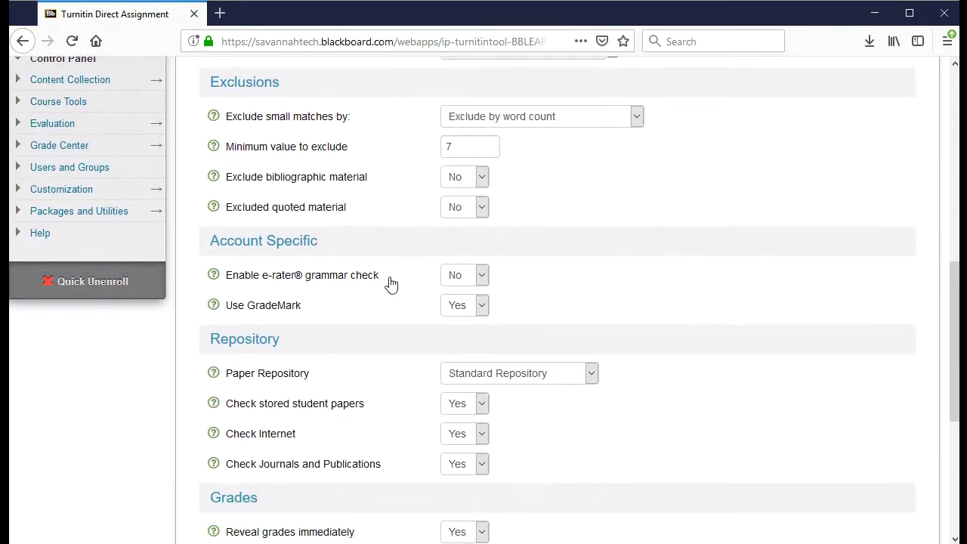
{"action": "left_click", "coordinate": [479, 275]}
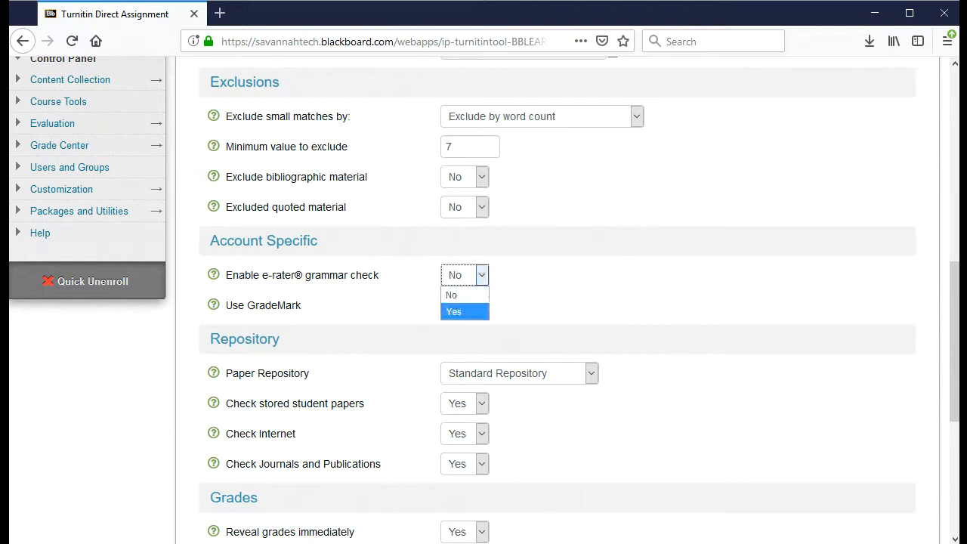
{"action": "left_click", "coordinate": [455, 311]}
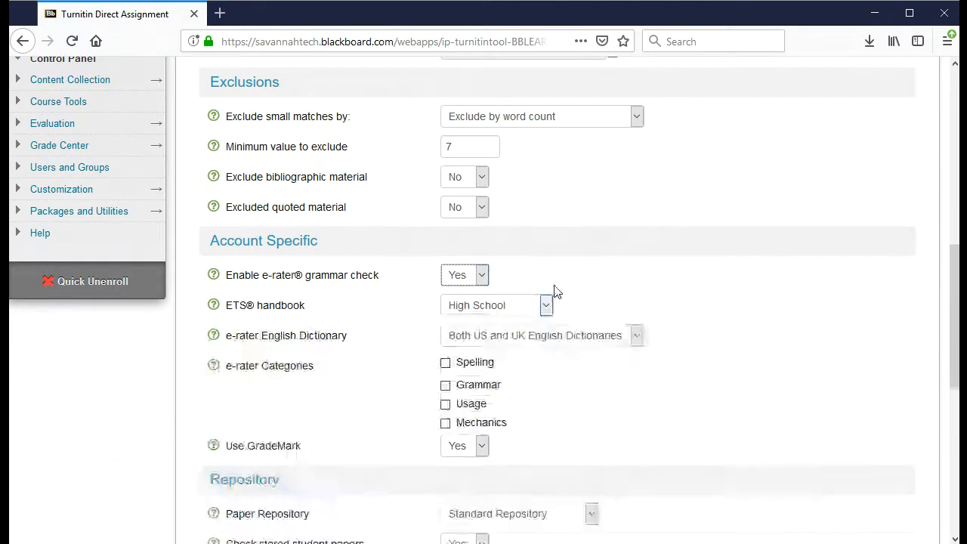
{"action": "scroll", "coordinate": [555, 246], "scroll_direction": "down", "scroll_amount": 2}
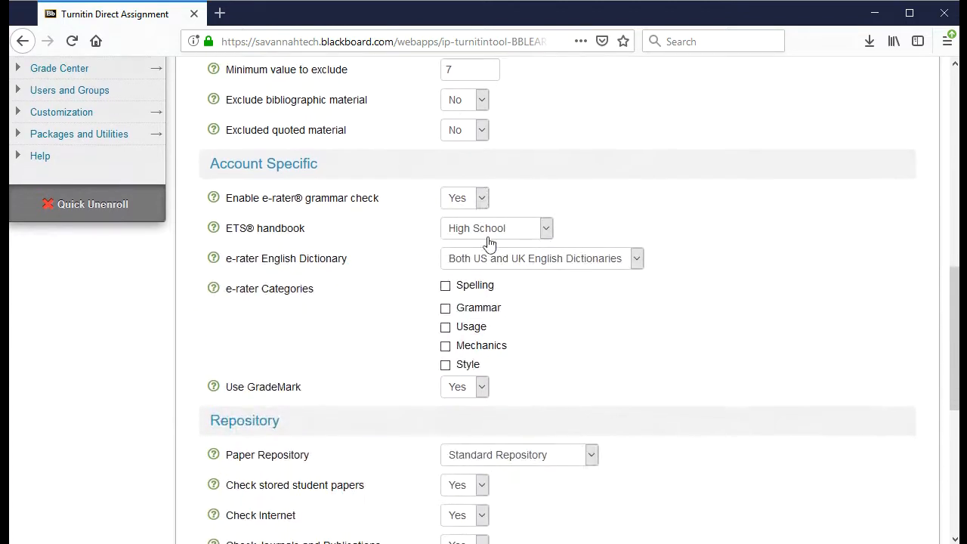
{"action": "left_click", "coordinate": [546, 230]}
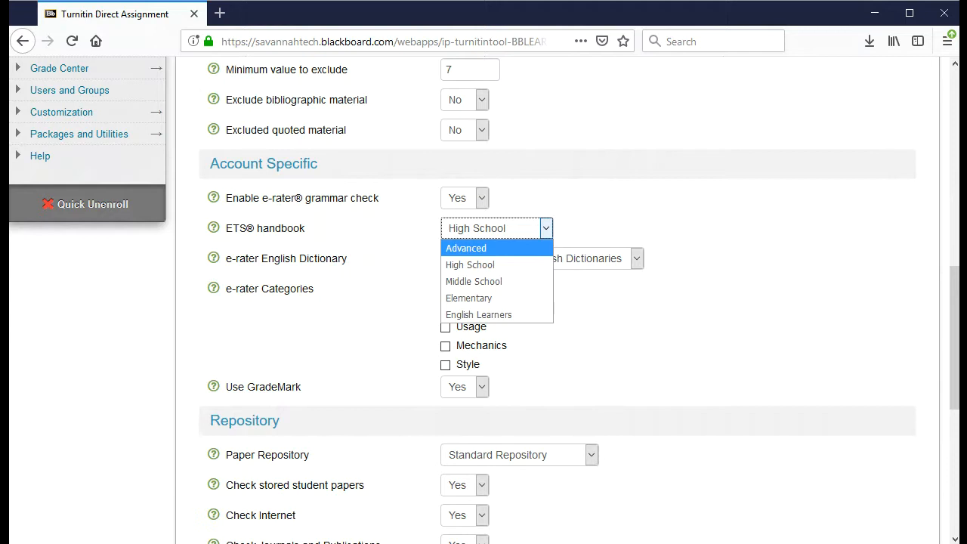
{"action": "left_click", "coordinate": [524, 245]}
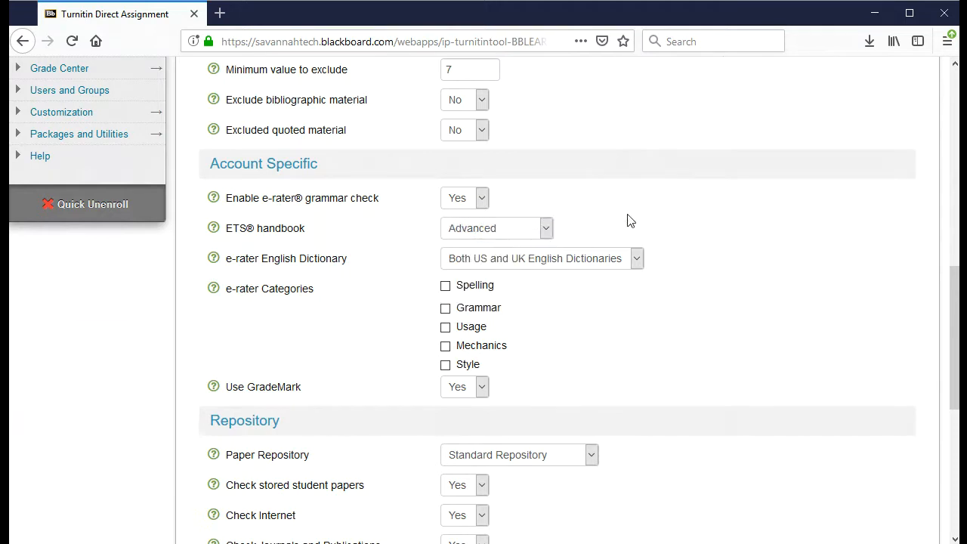
Select US English Dictionary as the e-rater dictionary
{"action": "left_click", "coordinate": [636, 259]}
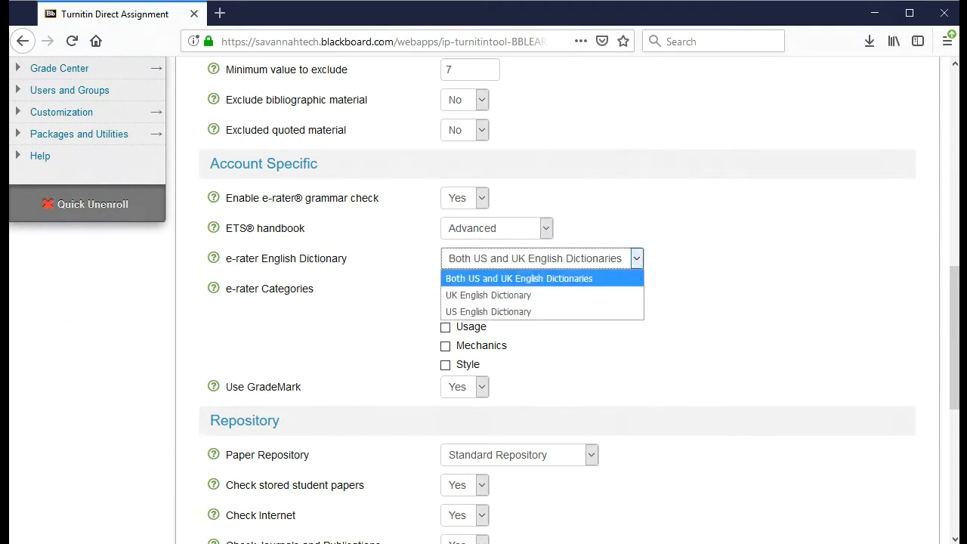
{"action": "key", "text": "Down"}
{"action": "key", "text": "Down"}
{"action": "left_click", "coordinate": [613, 313]}
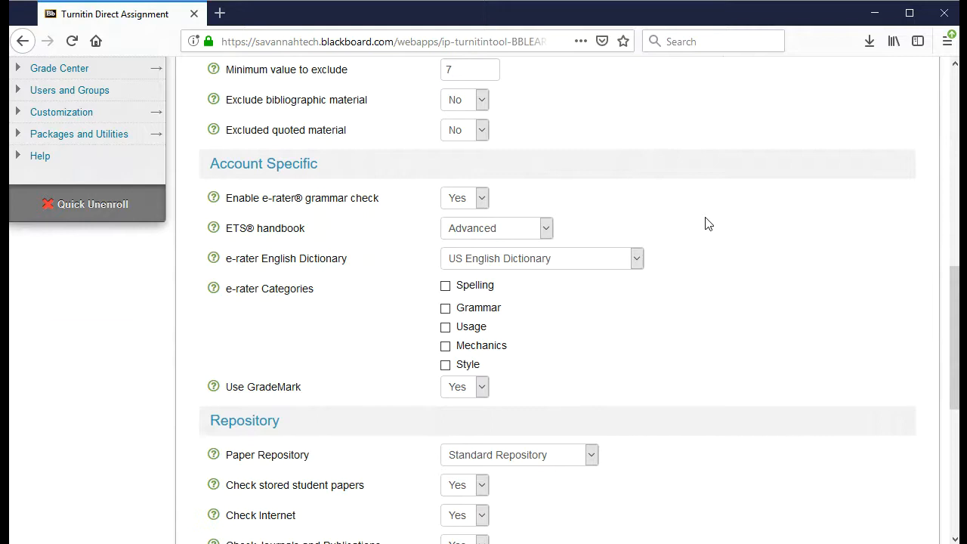
{"action": "left_click", "coordinate": [636, 258]}
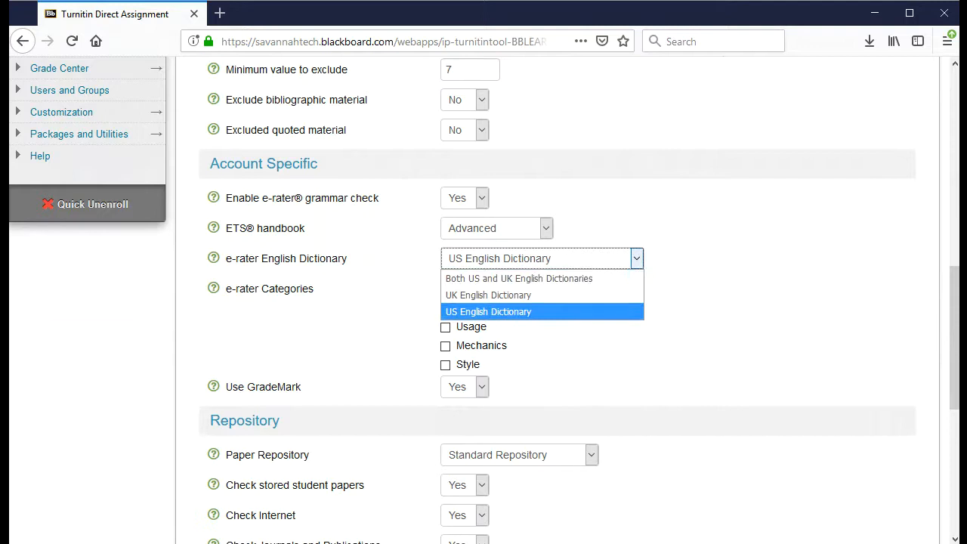
{"action": "left_click", "coordinate": [605, 311]}
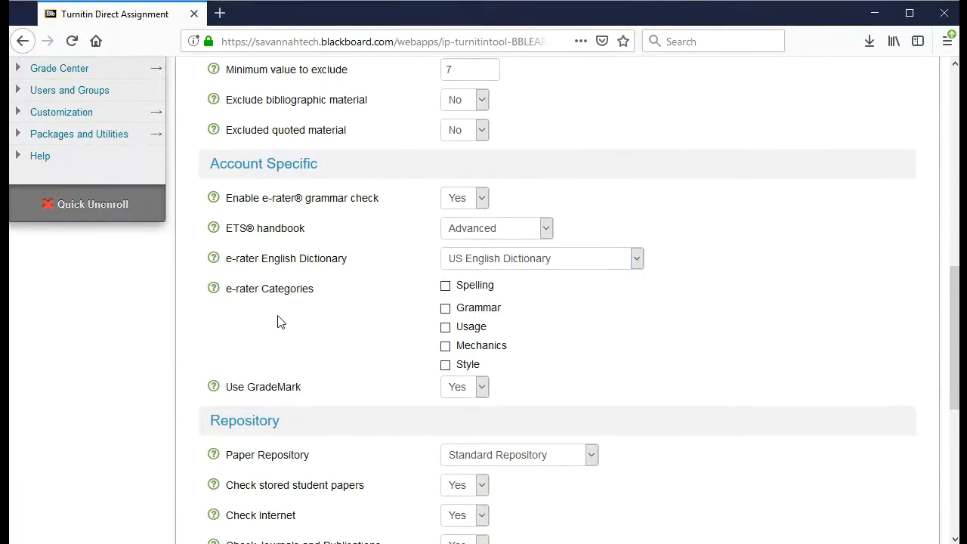
Tick the Spelling, Grammar, Usage, Mechanics and Style e-rater categories
{"action": "left_click", "coordinate": [444, 285]}
{"action": "left_click", "coordinate": [444, 308]}
{"action": "left_click", "coordinate": [446, 329]}
{"action": "left_click", "coordinate": [445, 346]}
{"action": "left_click", "coordinate": [444, 364]}
{"action": "scroll", "coordinate": [652, 368], "scroll_direction": "down", "scroll_amount": 2}
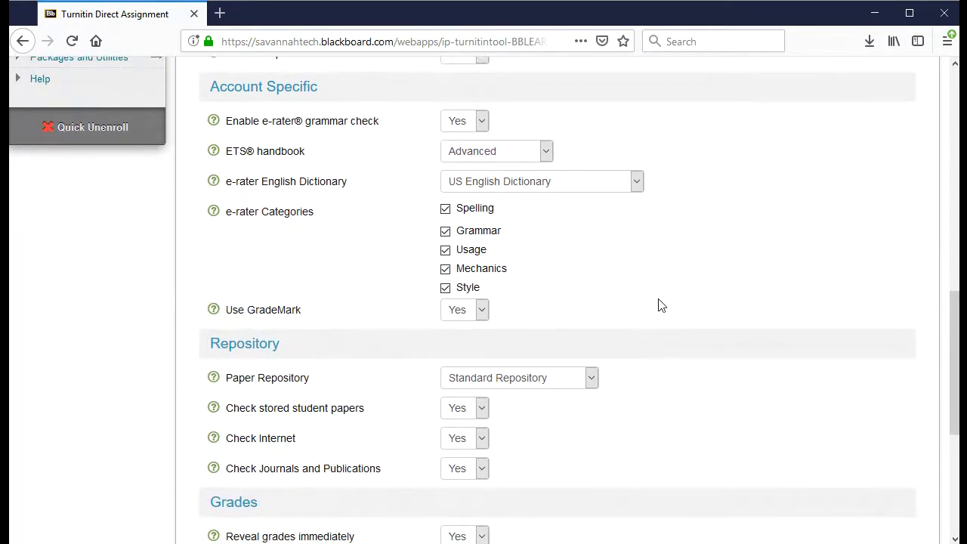
{"action": "scroll", "coordinate": [649, 351], "scroll_direction": "down", "scroll_amount": 2}
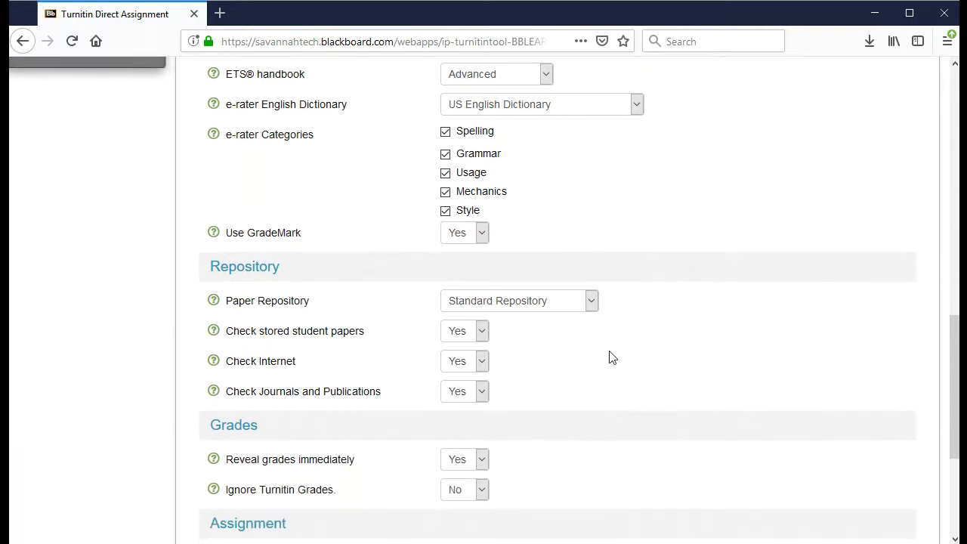
{"action": "left_click", "coordinate": [591, 301]}
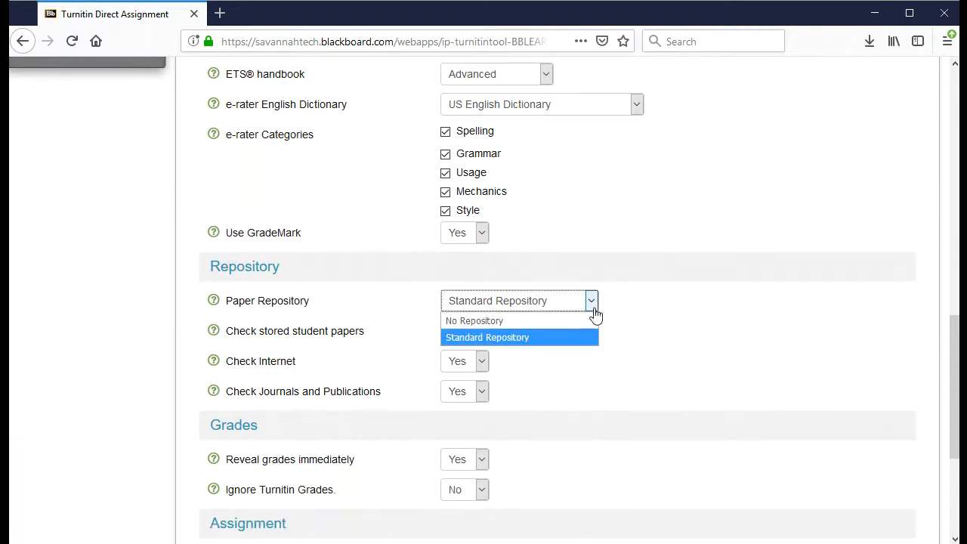
{"action": "left_click", "coordinate": [589, 321]}
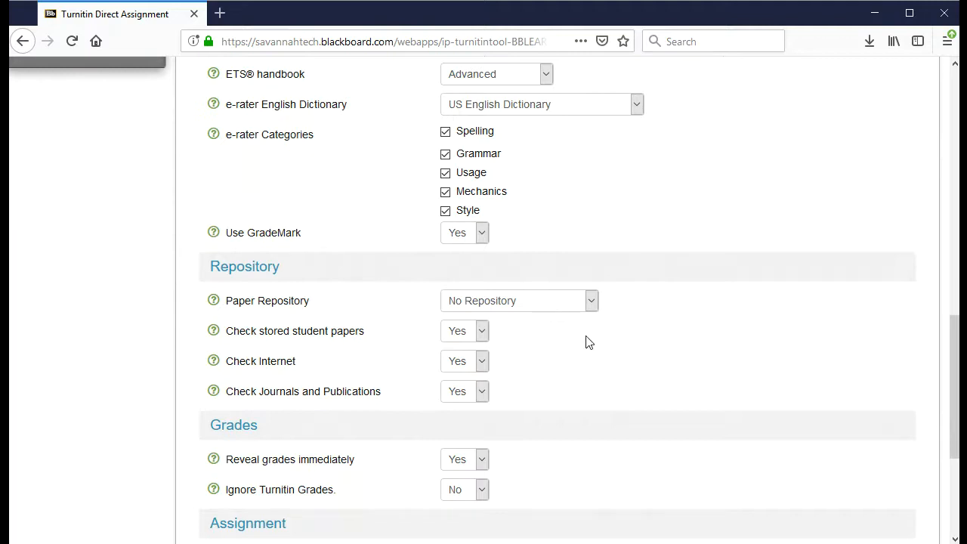
{"action": "left_click", "coordinate": [548, 311]}
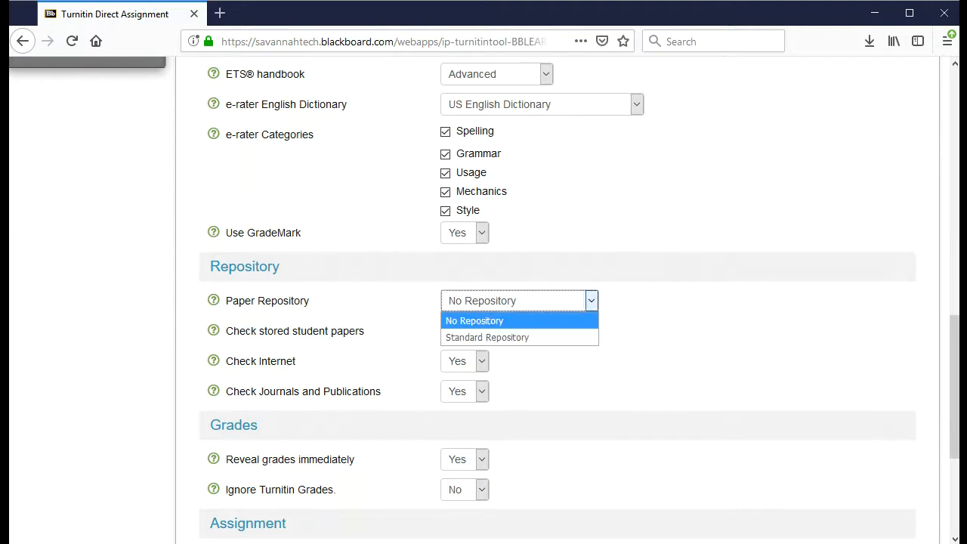
{"action": "key", "text": "Down"}
{"action": "left_click", "coordinate": [541, 339]}
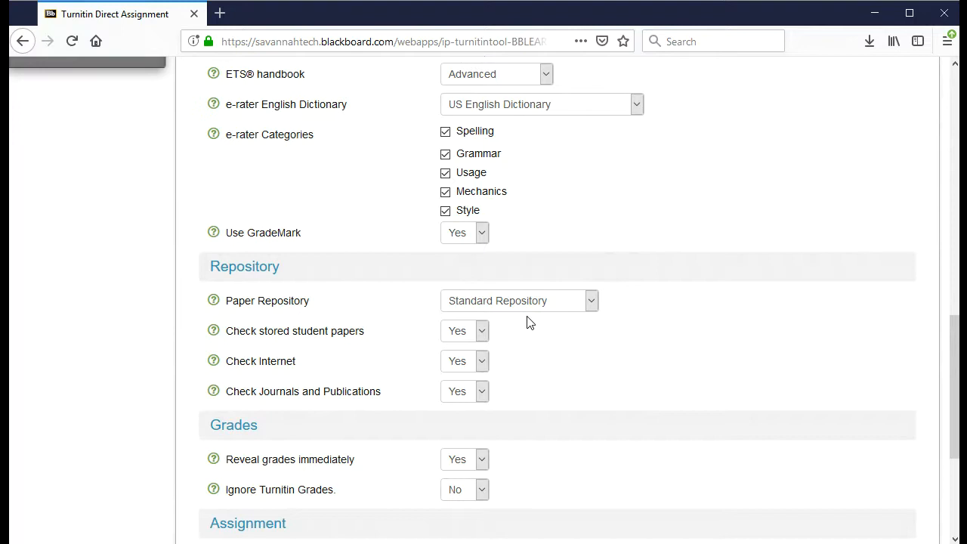
{"action": "scroll", "coordinate": [538, 308], "scroll_direction": "down", "scroll_amount": 2}
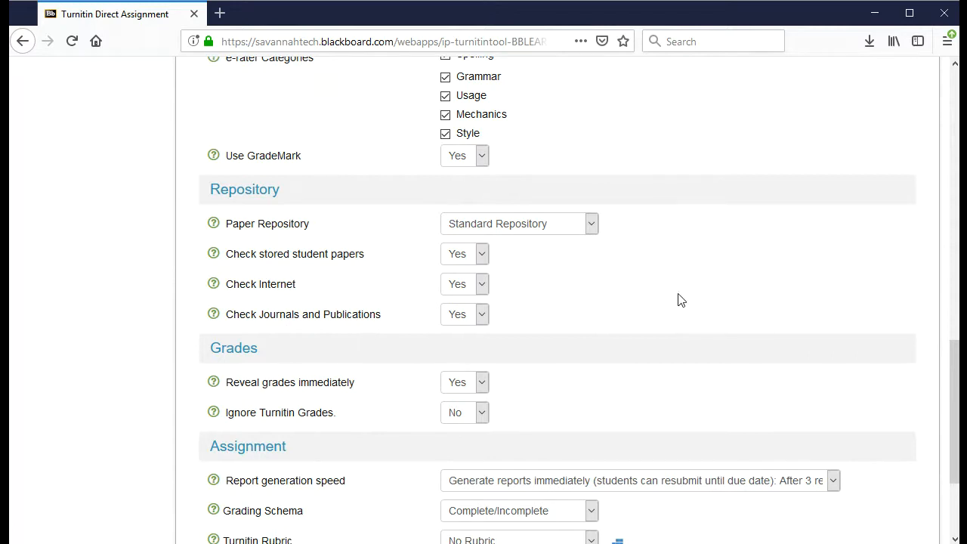
{"action": "scroll", "coordinate": [678, 300], "scroll_direction": "down", "scroll_amount": 2}
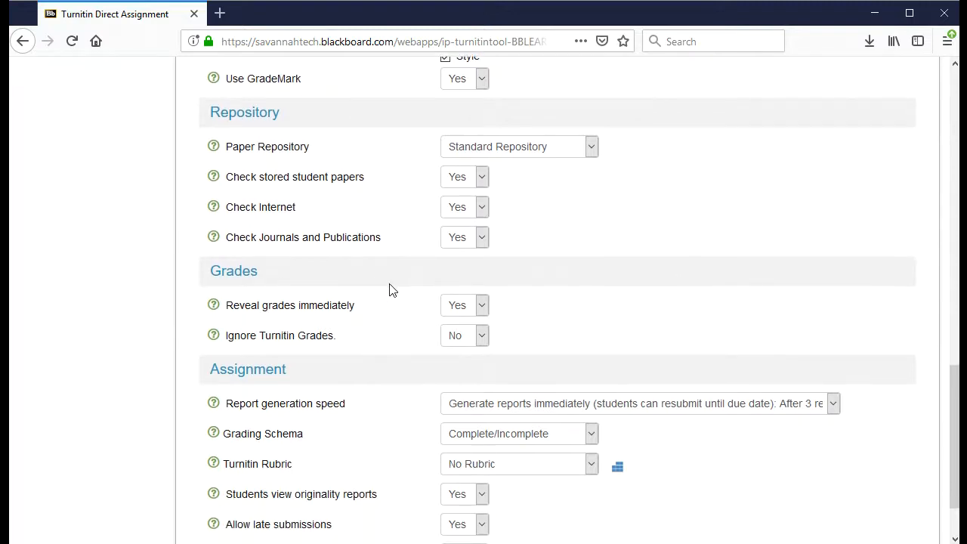
{"action": "left_click", "coordinate": [476, 304]}
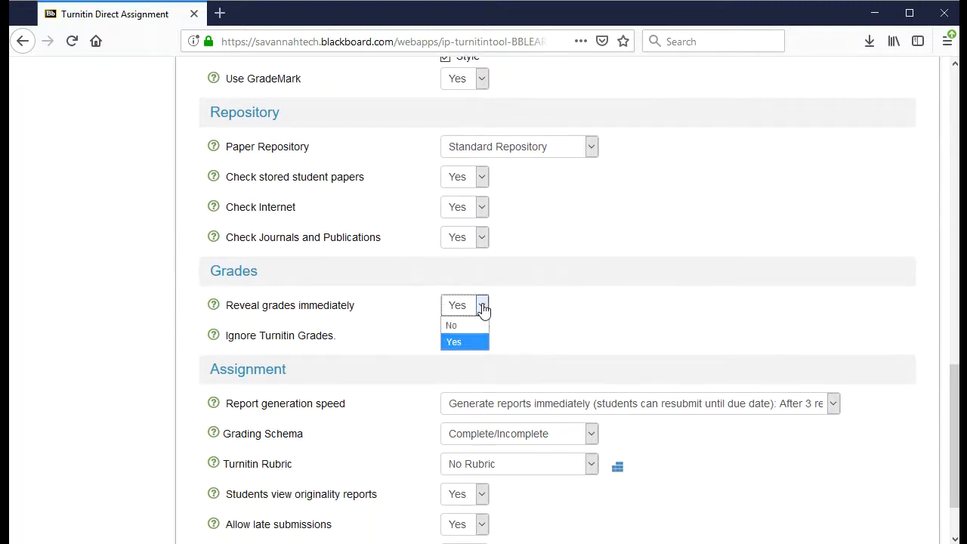
{"action": "left_click", "coordinate": [460, 321]}
{"action": "left_click", "coordinate": [560, 323]}
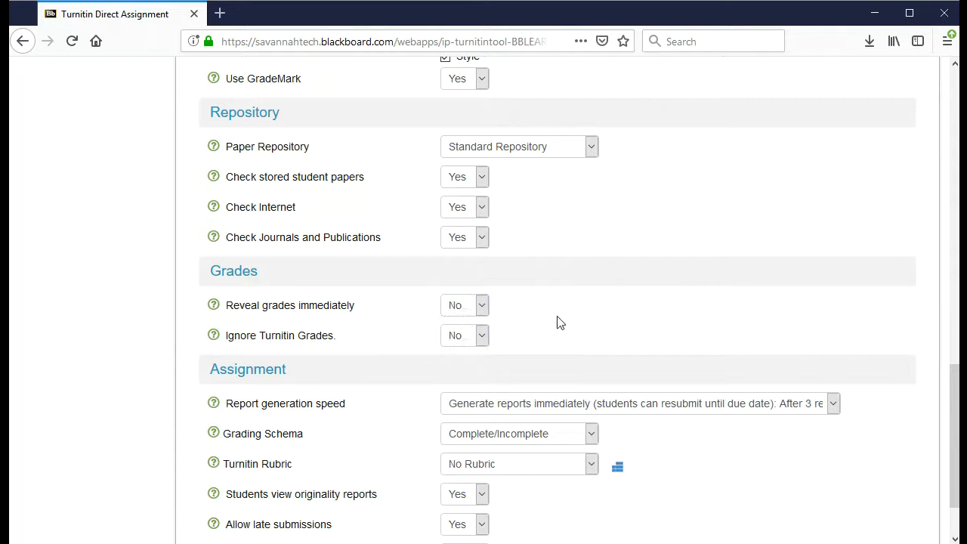
{"action": "left_click", "coordinate": [485, 309]}
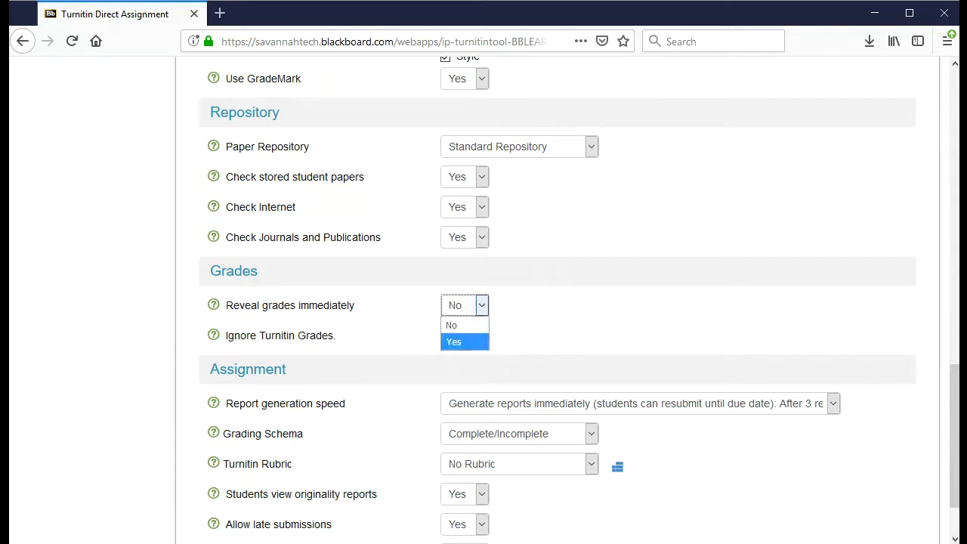
{"action": "left_click", "coordinate": [457, 342]}
{"action": "left_click", "coordinate": [536, 311]}
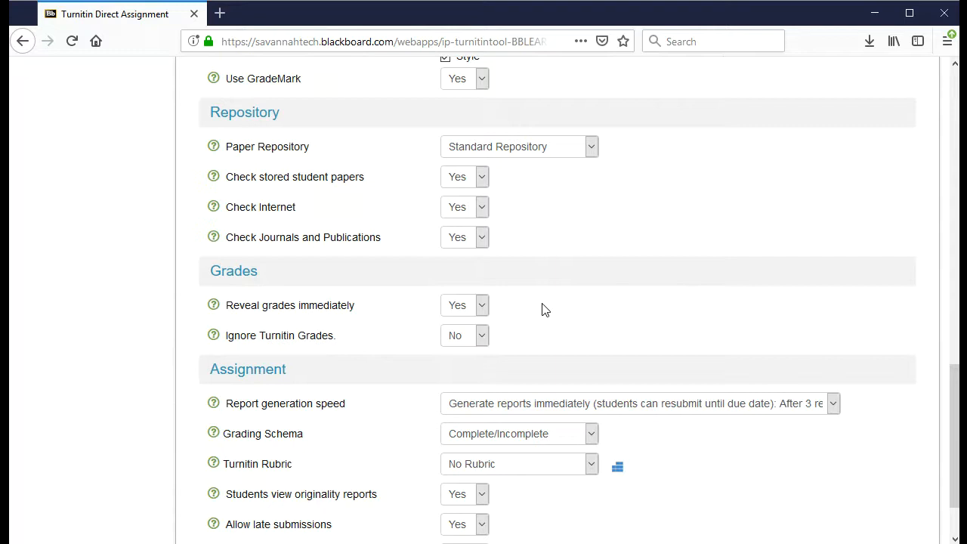
{"action": "scroll", "coordinate": [542, 308], "scroll_direction": "down", "scroll_amount": 2}
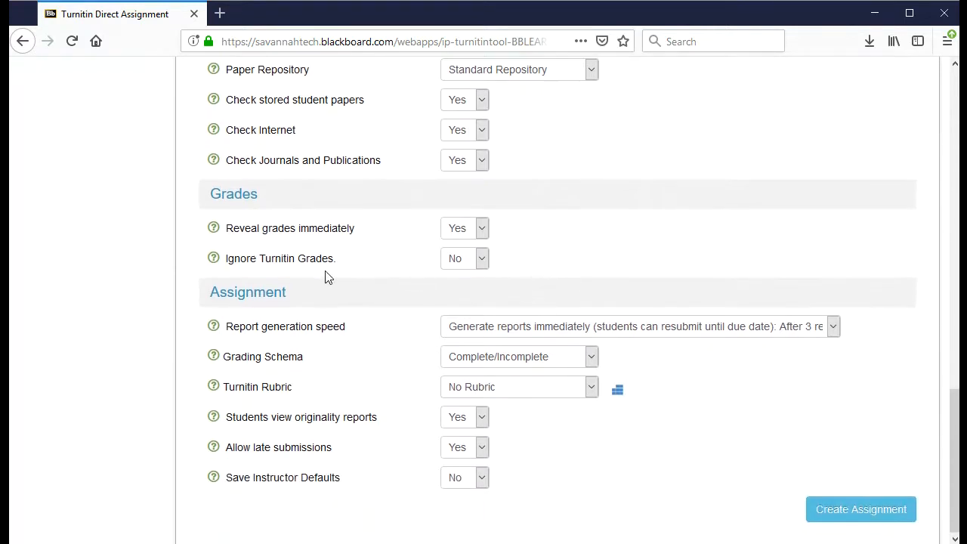
{"action": "left_click", "coordinate": [482, 263]}
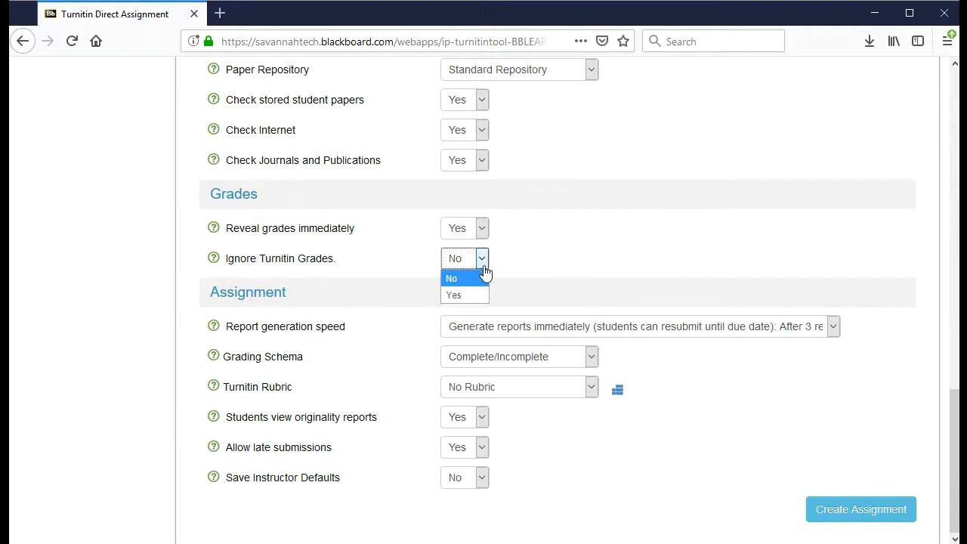
{"action": "left_click", "coordinate": [457, 294]}
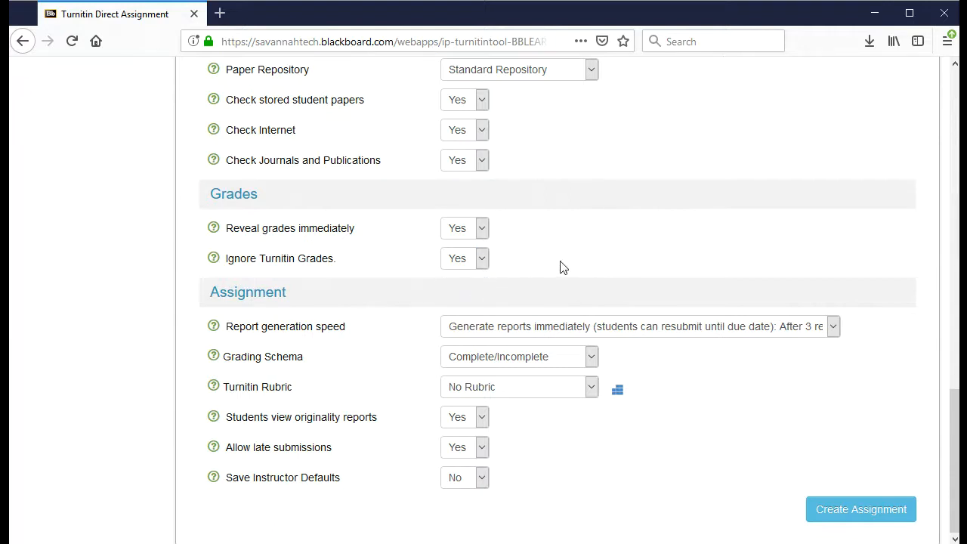
{"action": "left_click", "coordinate": [482, 261]}
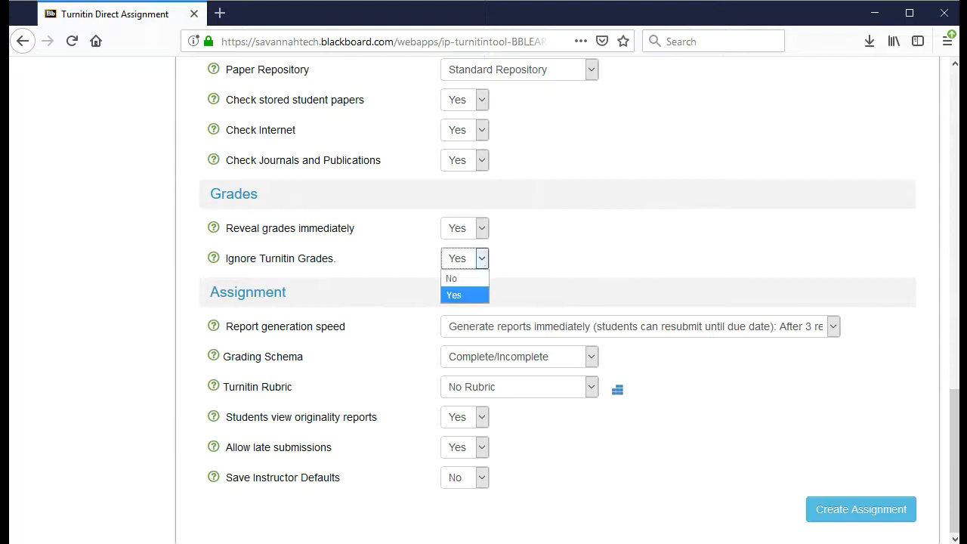
{"action": "left_click", "coordinate": [476, 280]}
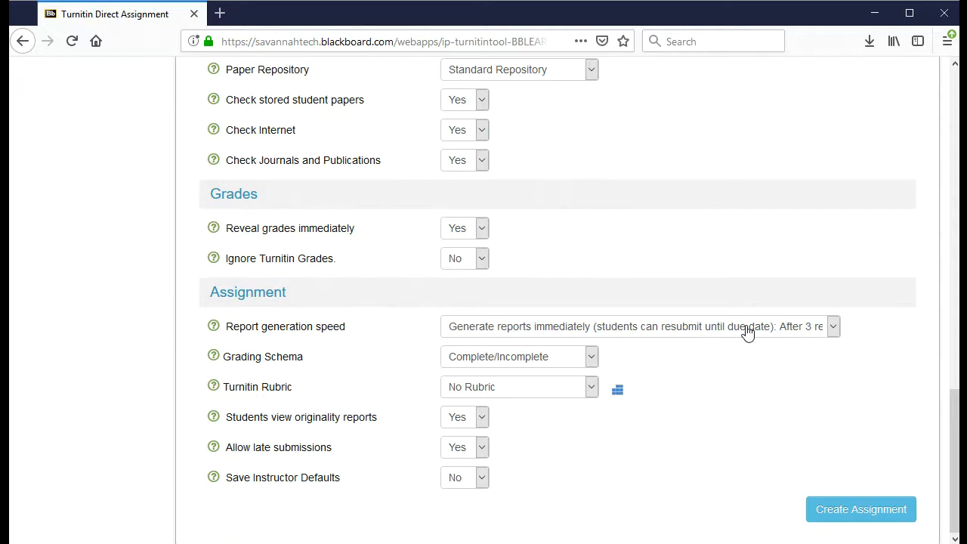
{"action": "left_click", "coordinate": [821, 330]}
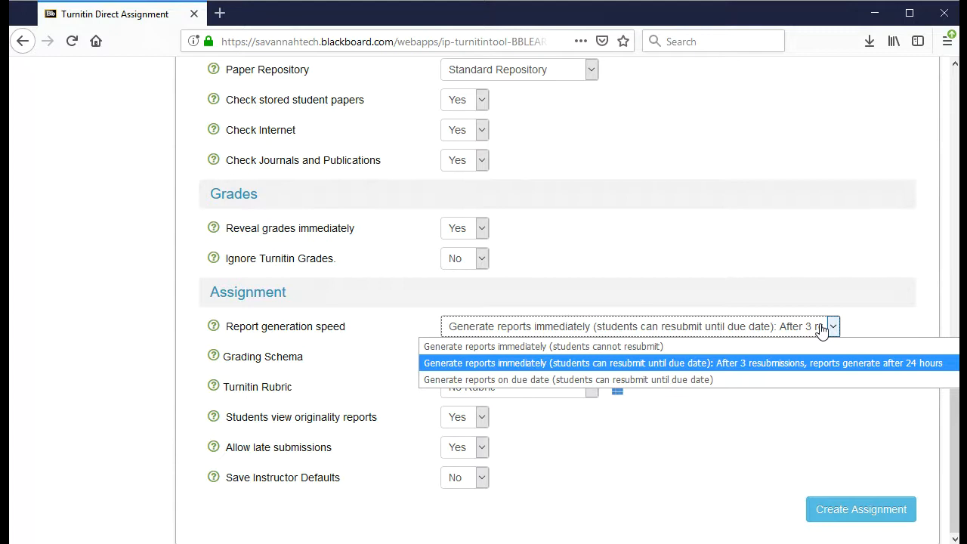
{"action": "key", "text": "Up"}
{"action": "key", "text": "Down"}
{"action": "key", "text": "Down"}
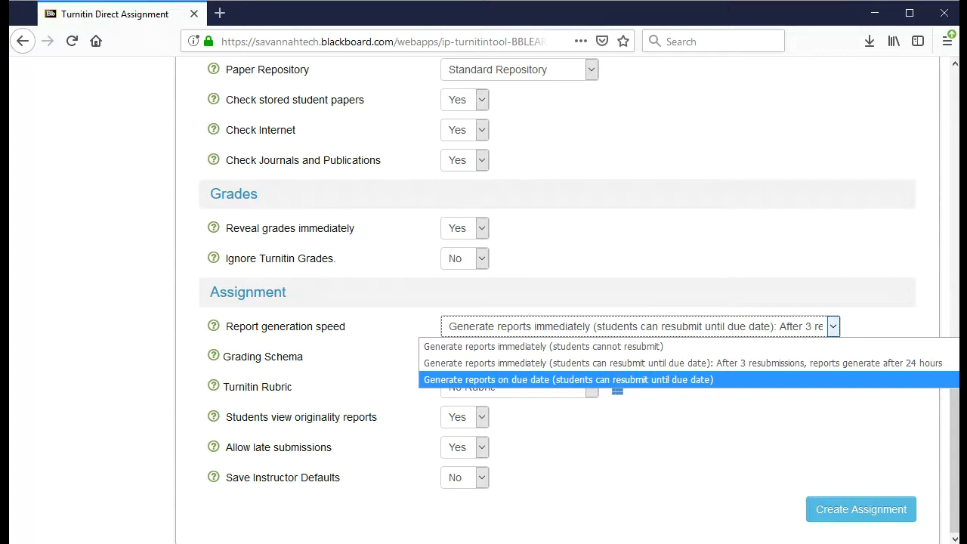
{"action": "left_click", "coordinate": [706, 471]}
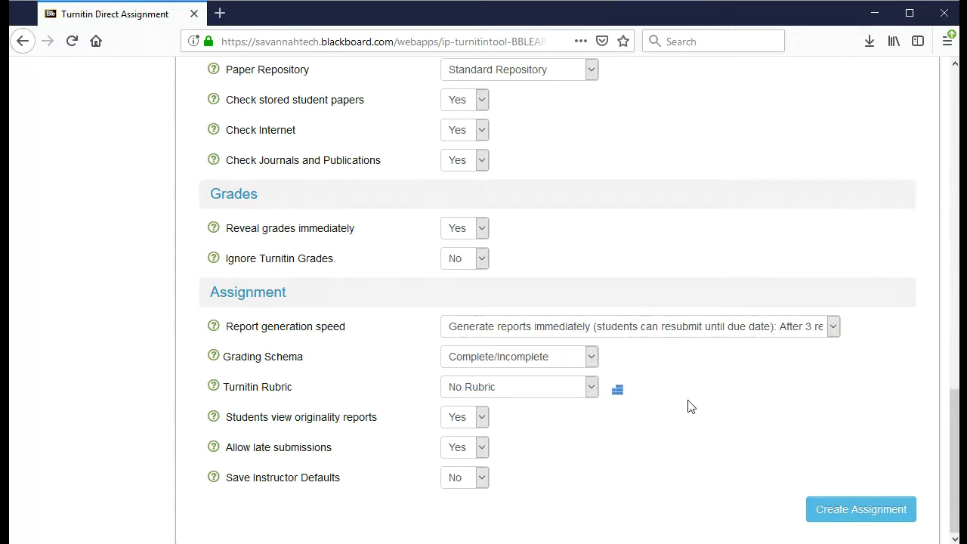
Change the grading schema from Percentage to Score and check the rubric manager, keeping No Rubric
{"action": "left_click", "coordinate": [590, 358]}
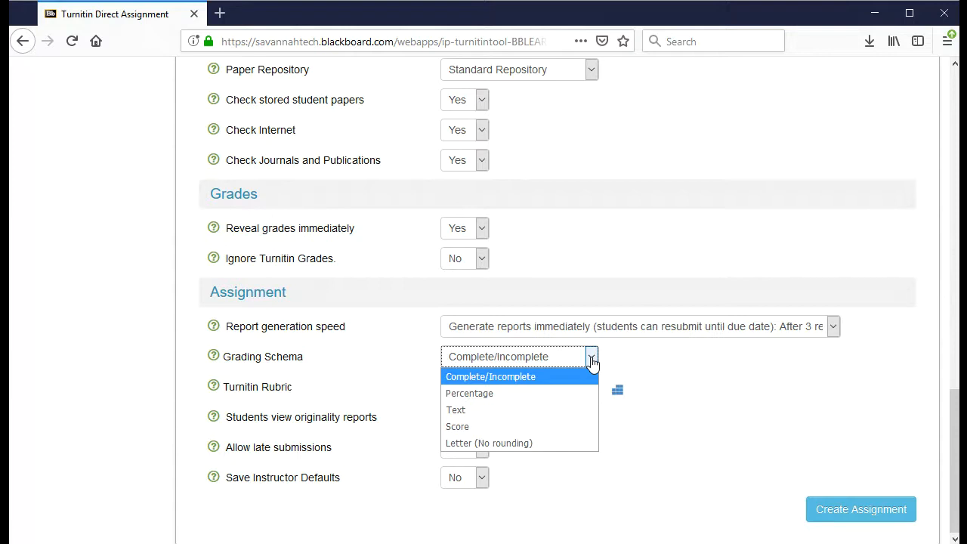
{"action": "key", "text": "Down"}
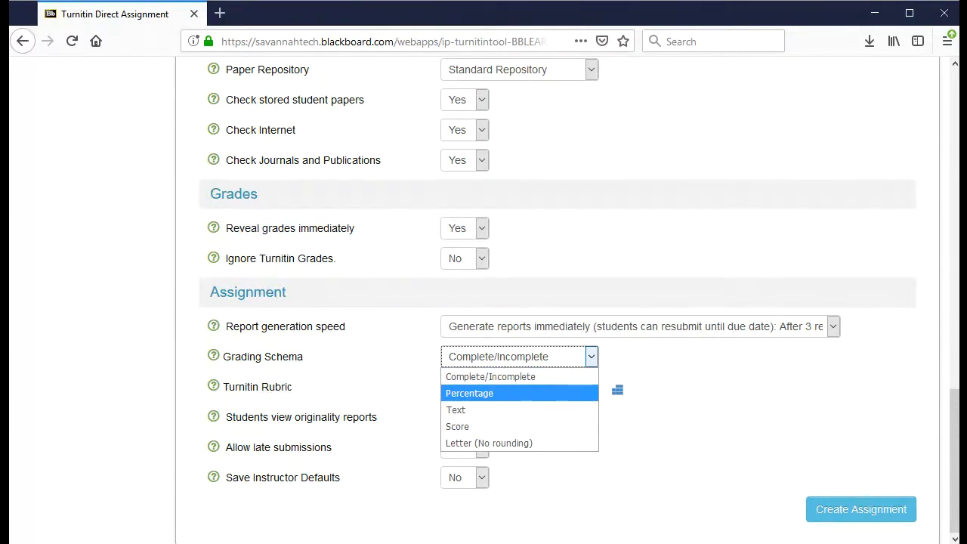
{"action": "key", "text": "Return"}
{"action": "left_click", "coordinate": [589, 357]}
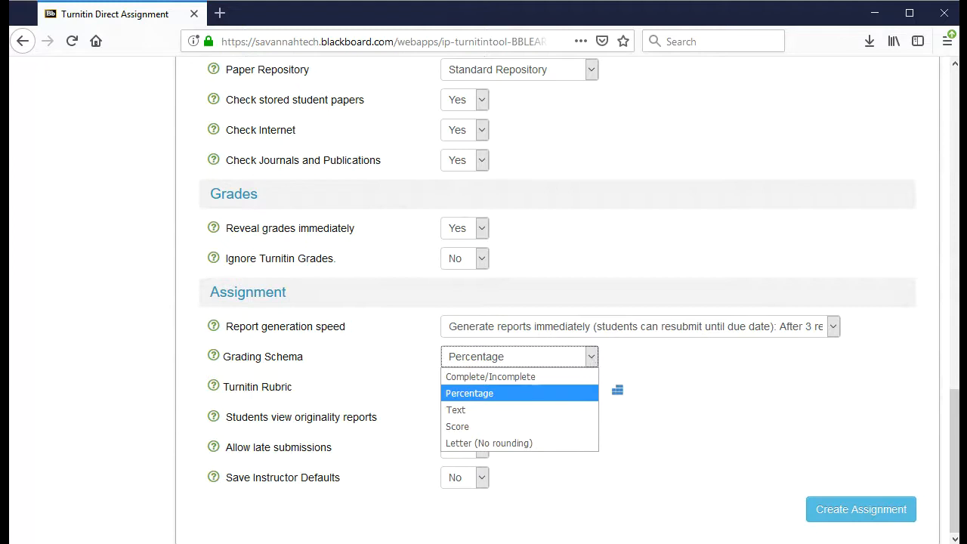
{"action": "key", "text": "Down"}
{"action": "key", "text": "Down"}
{"action": "left_click", "coordinate": [576, 427]}
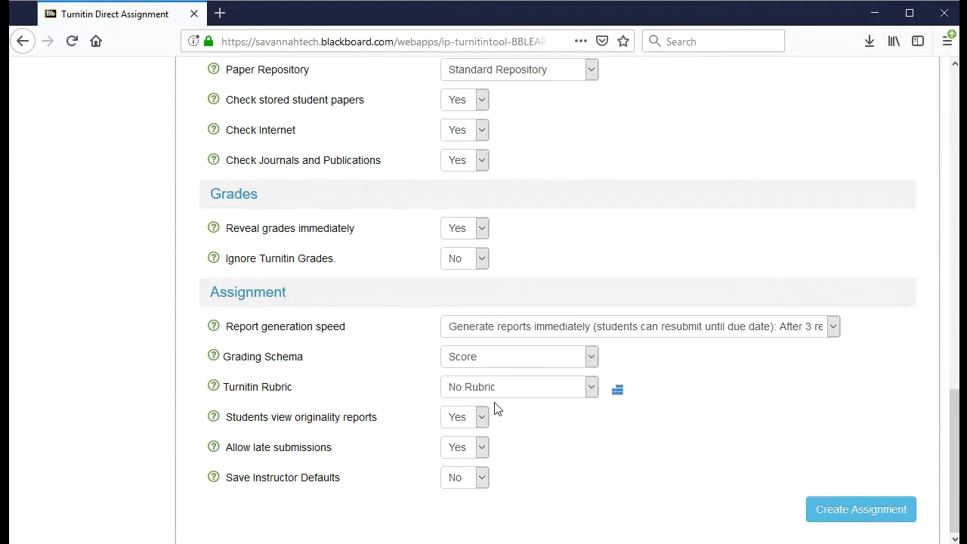
{"action": "left_click", "coordinate": [616, 394]}
Set Save Instructor Defaults to Yes and review the completed form
{"action": "left_click", "coordinate": [483, 483]}
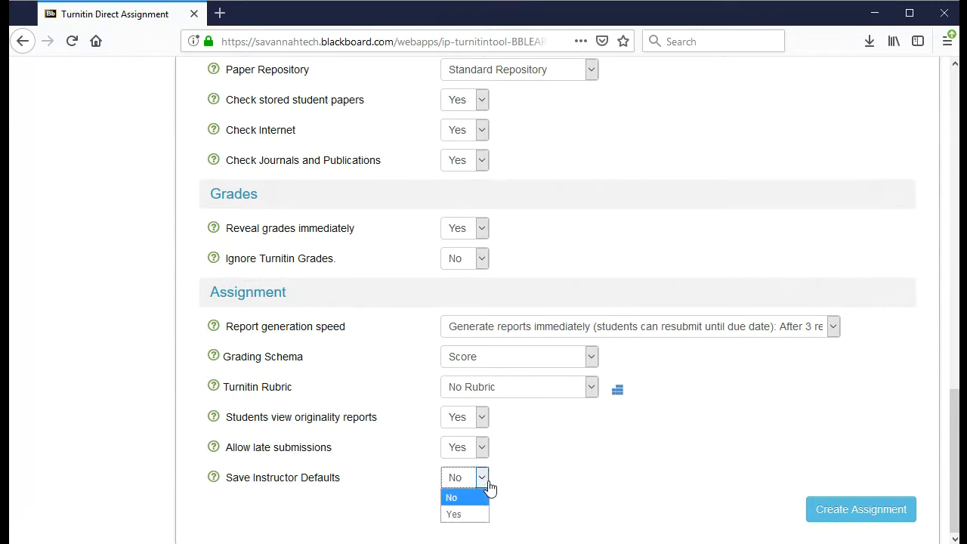
{"action": "left_click", "coordinate": [468, 513]}
{"action": "left_click", "coordinate": [560, 503]}
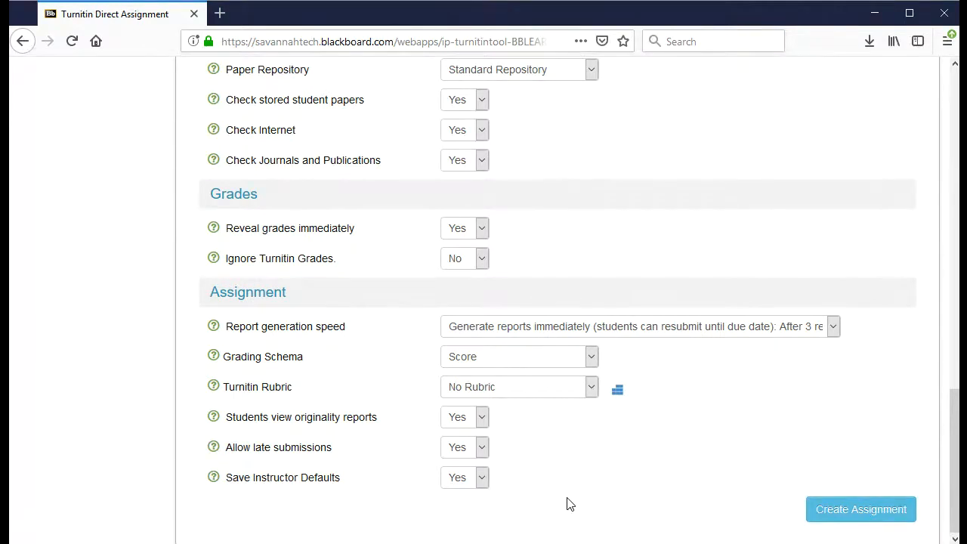
{"action": "scroll", "coordinate": [539, 179], "scroll_direction": "up", "scroll_amount": 3}
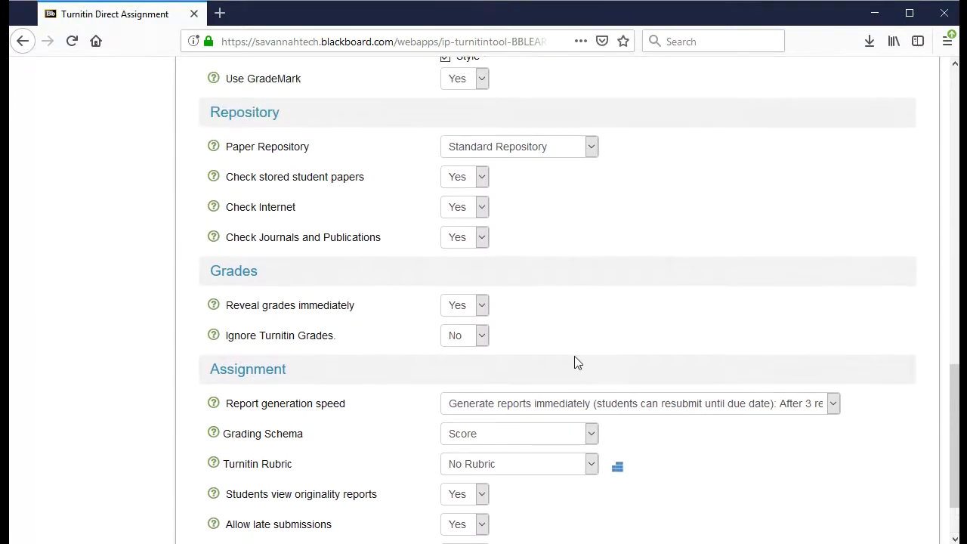
{"action": "scroll", "coordinate": [574, 363], "scroll_direction": "up", "scroll_amount": 3}
{"action": "scroll", "coordinate": [605, 332], "scroll_direction": "up", "scroll_amount": 6}
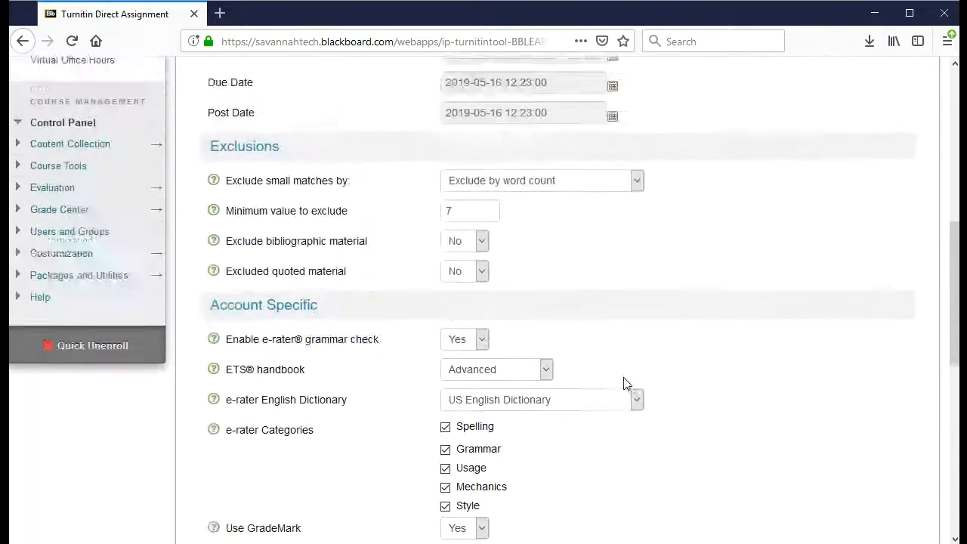
{"action": "scroll", "coordinate": [680, 385], "scroll_direction": "up", "scroll_amount": 5}
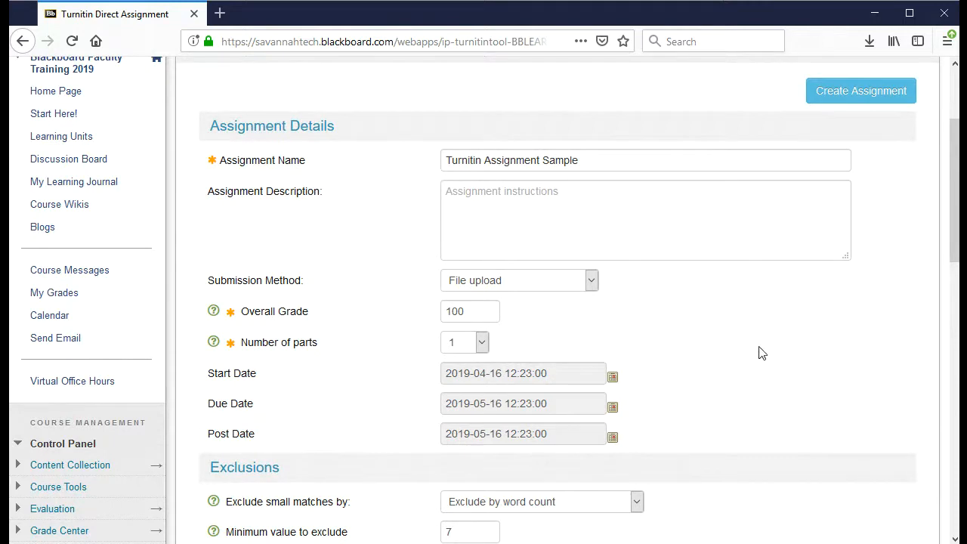
{"action": "scroll", "coordinate": [755, 370], "scroll_direction": "down", "scroll_amount": 5}
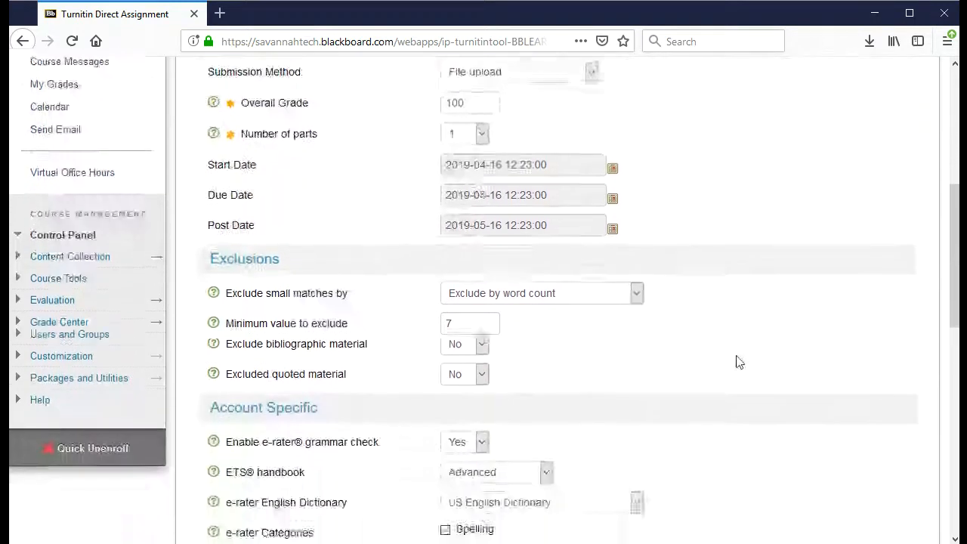
{"action": "scroll", "coordinate": [739, 362], "scroll_direction": "down", "scroll_amount": 13}
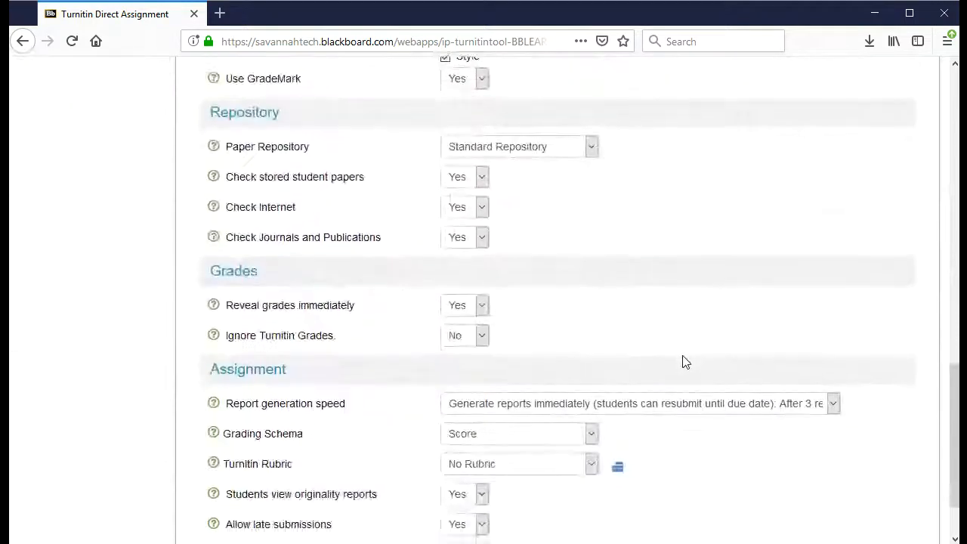
{"action": "scroll", "coordinate": [684, 378], "scroll_direction": "down", "scroll_amount": 2}
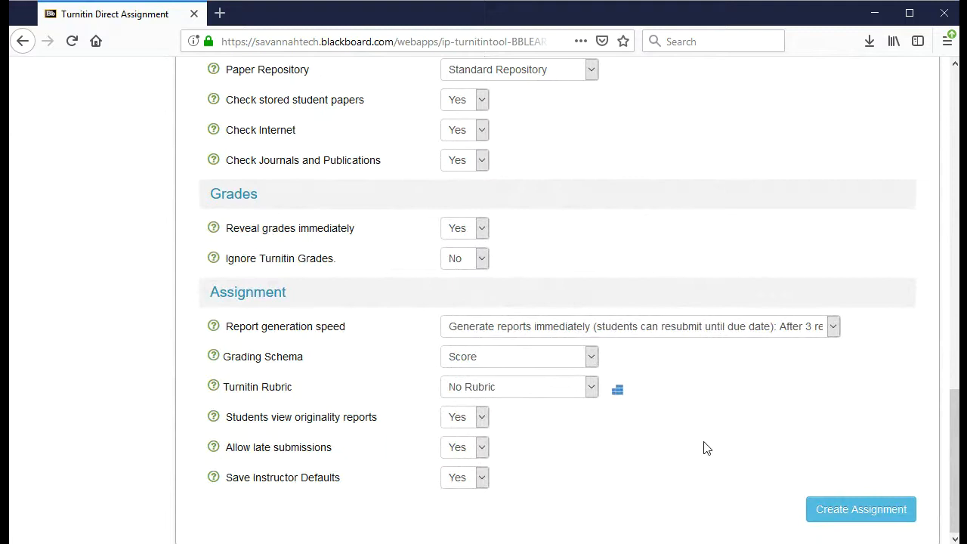
Create the assignment and review its Submissions Inbox with Part 1 worth 100 points
{"action": "left_click", "coordinate": [848, 512]}
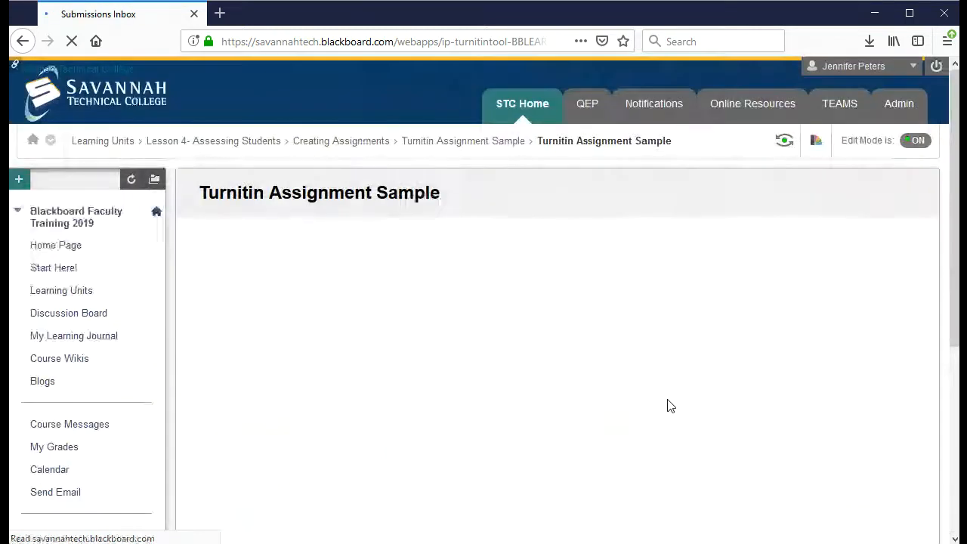
{"action": "scroll", "coordinate": [443, 352], "scroll_direction": "down", "scroll_amount": 2}
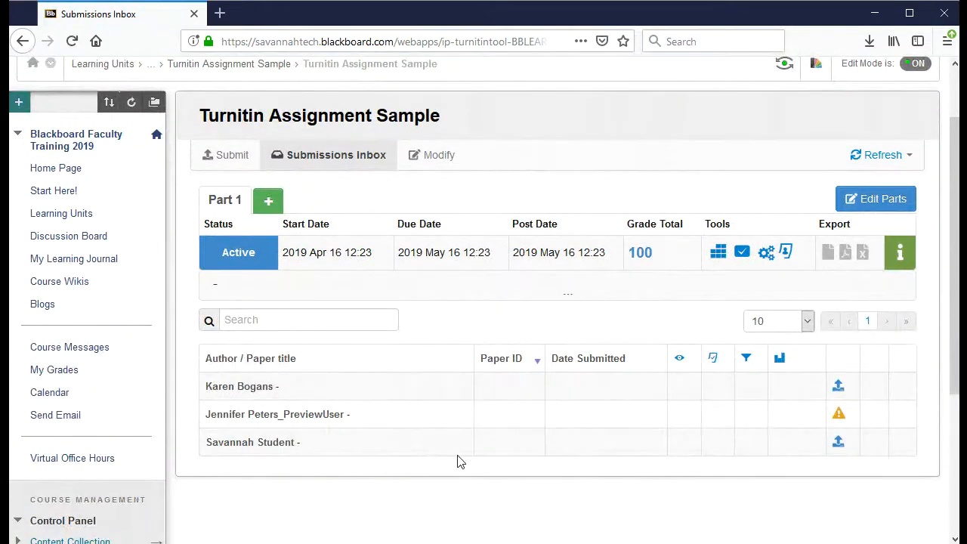
{"action": "scroll", "coordinate": [466, 393], "scroll_direction": "up", "scroll_amount": 2}
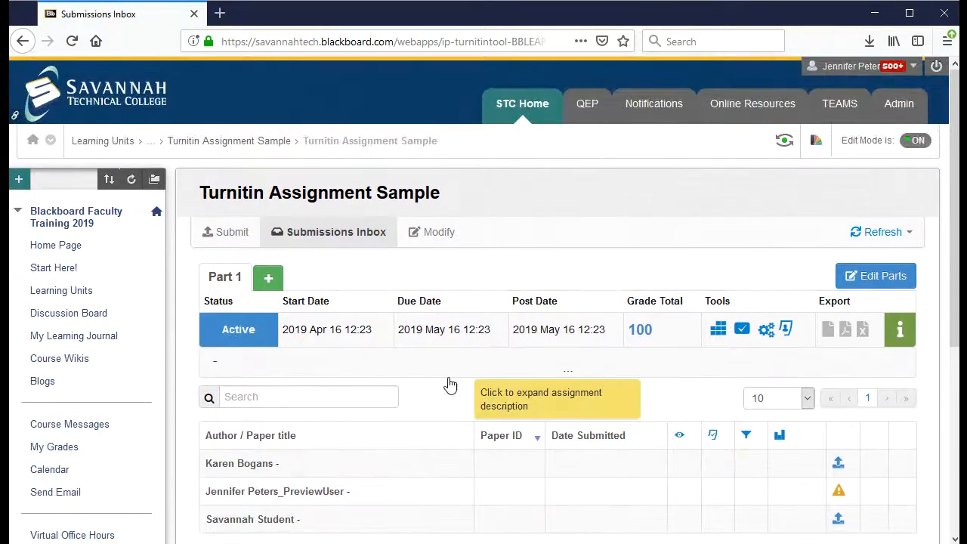
{"action": "scroll", "coordinate": [455, 394], "scroll_direction": "down", "scroll_amount": 2}
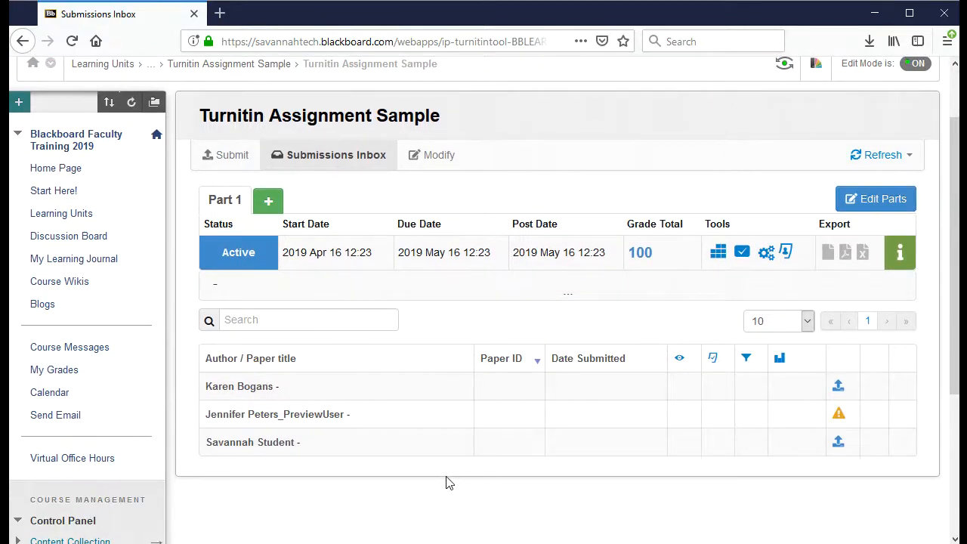
{"action": "scroll", "coordinate": [498, 414], "scroll_direction": "up", "scroll_amount": 2}
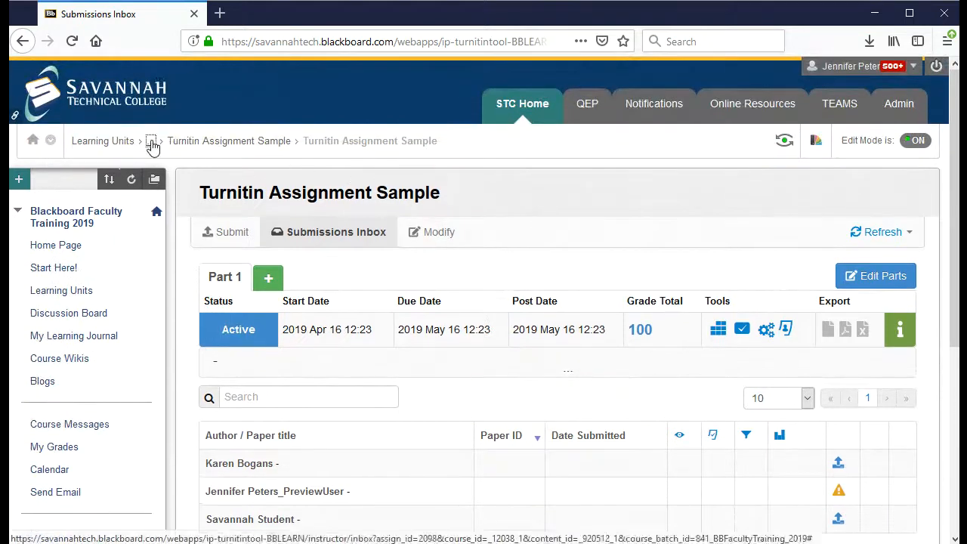
{"action": "left_click", "coordinate": [151, 144]}
{"action": "left_click", "coordinate": [326, 142]}
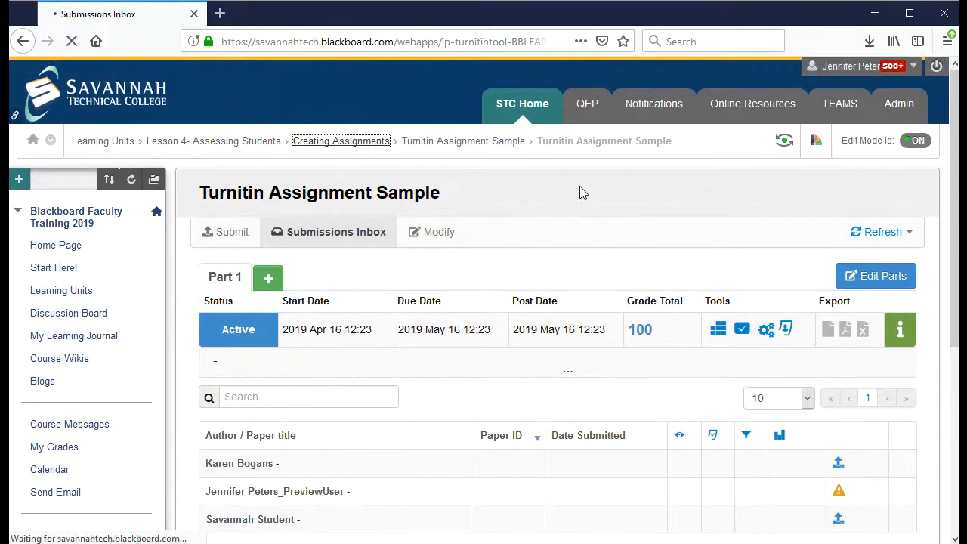
{"action": "scroll", "coordinate": [849, 283], "scroll_direction": "down", "scroll_amount": 2}
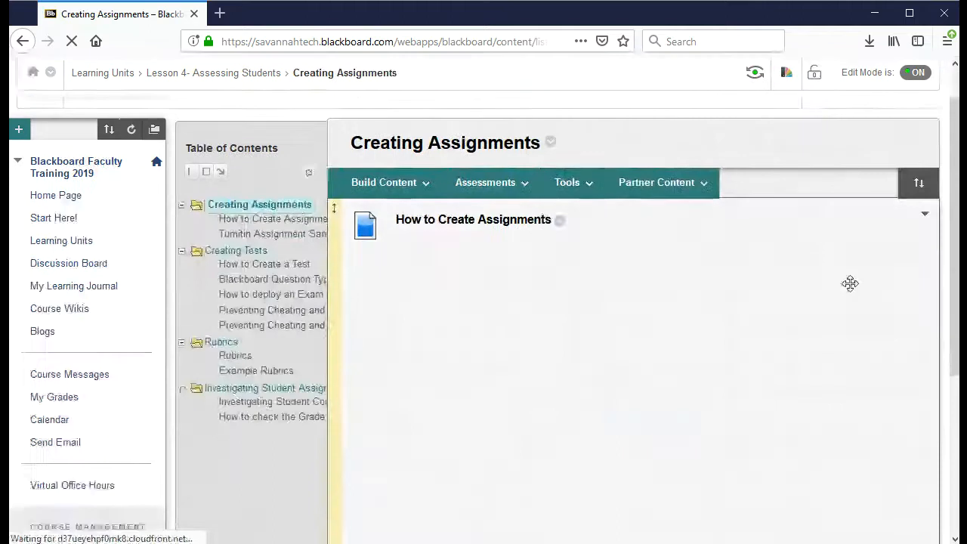
{"action": "scroll", "coordinate": [849, 284], "scroll_direction": "down", "scroll_amount": 6}
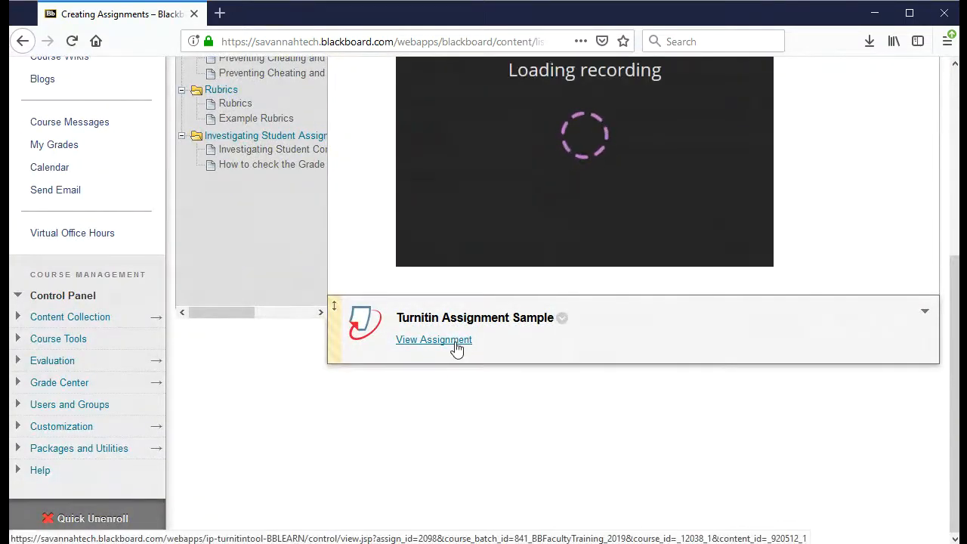
{"action": "left_click", "coordinate": [456, 348]}
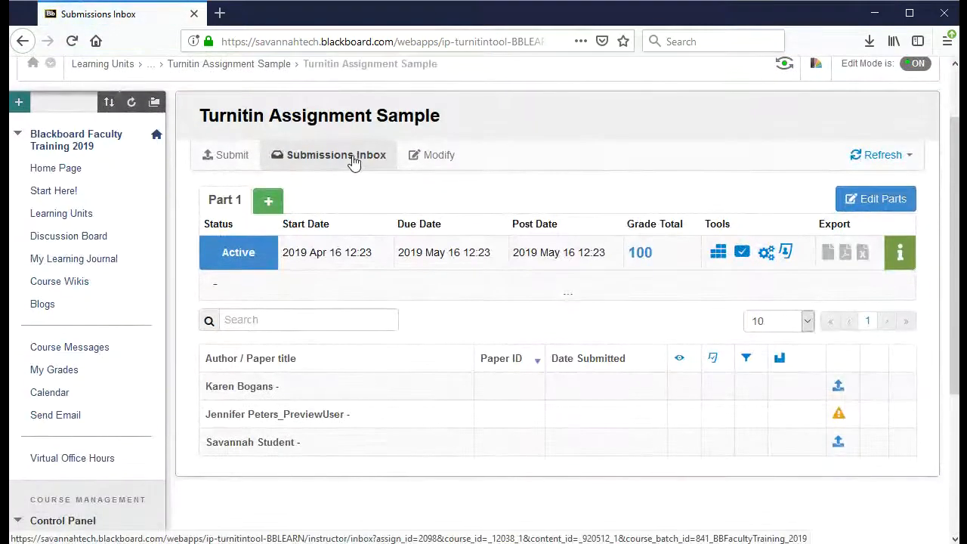
Look over the Update Assignment settings under Modify, then switch to the Submit tab
{"action": "left_click", "coordinate": [450, 166]}
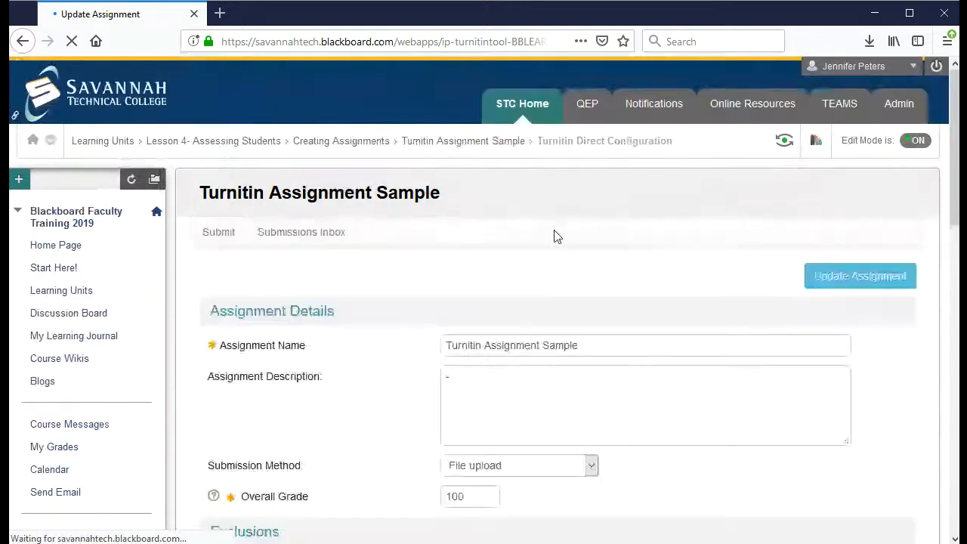
{"action": "scroll", "coordinate": [378, 325], "scroll_direction": "down", "scroll_amount": 4}
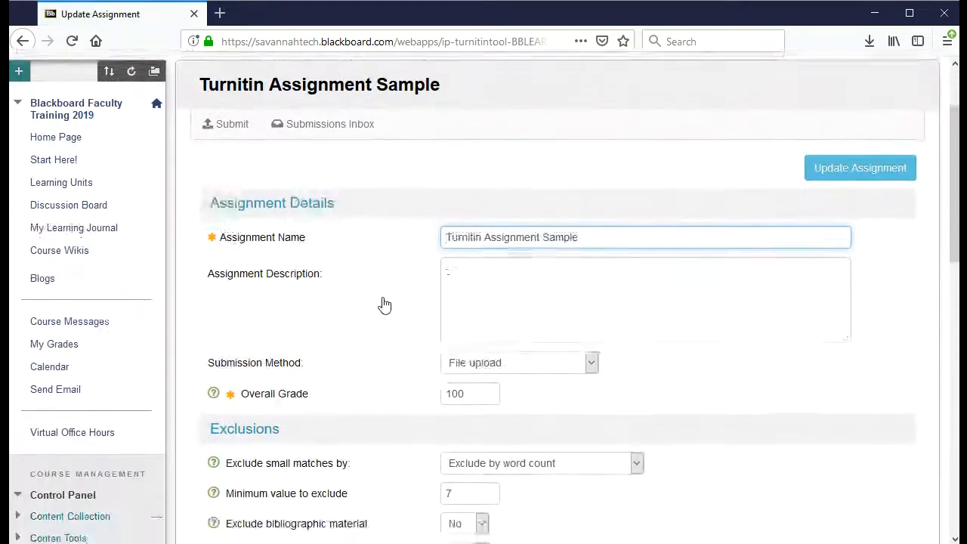
{"action": "scroll", "coordinate": [662, 345], "scroll_direction": "down", "scroll_amount": 7}
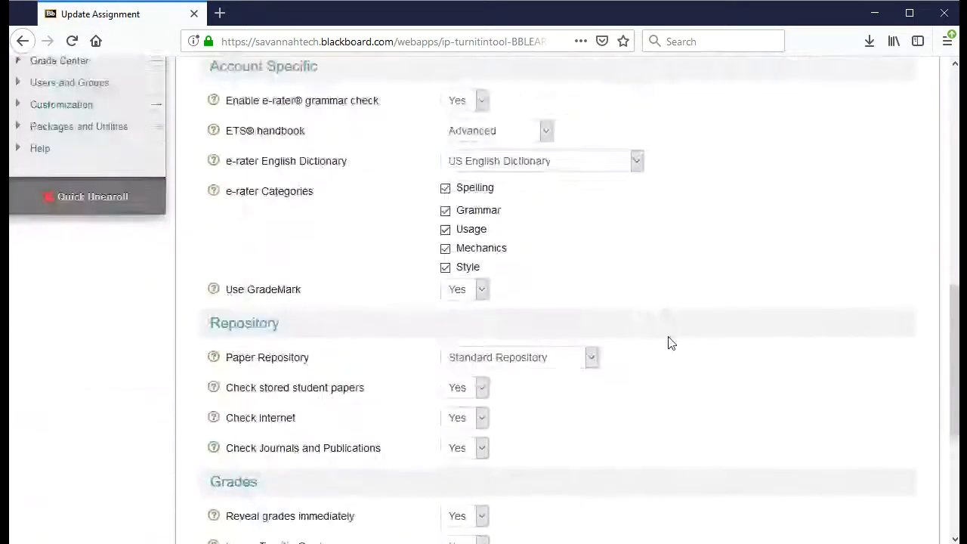
{"action": "scroll", "coordinate": [668, 343], "scroll_direction": "up", "scroll_amount": 12}
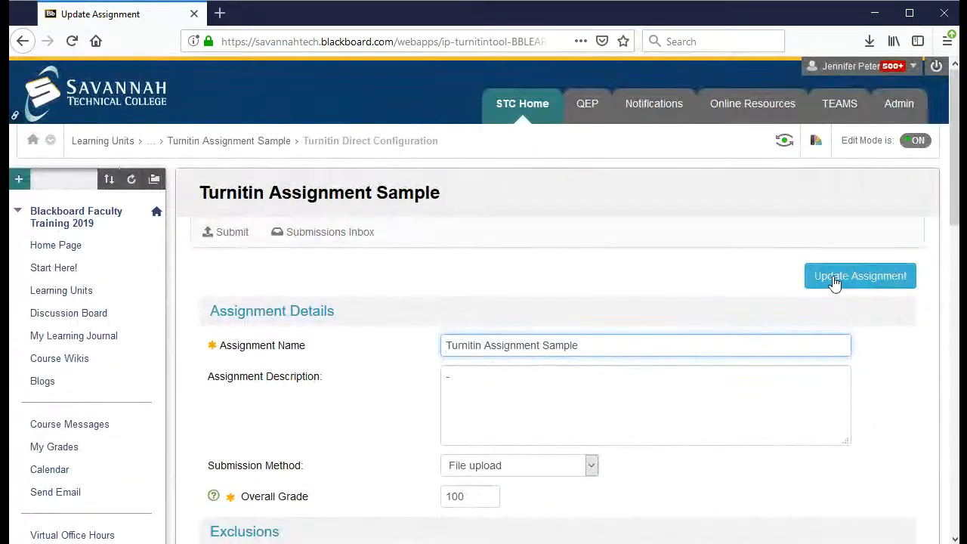
{"action": "left_click", "coordinate": [231, 235]}
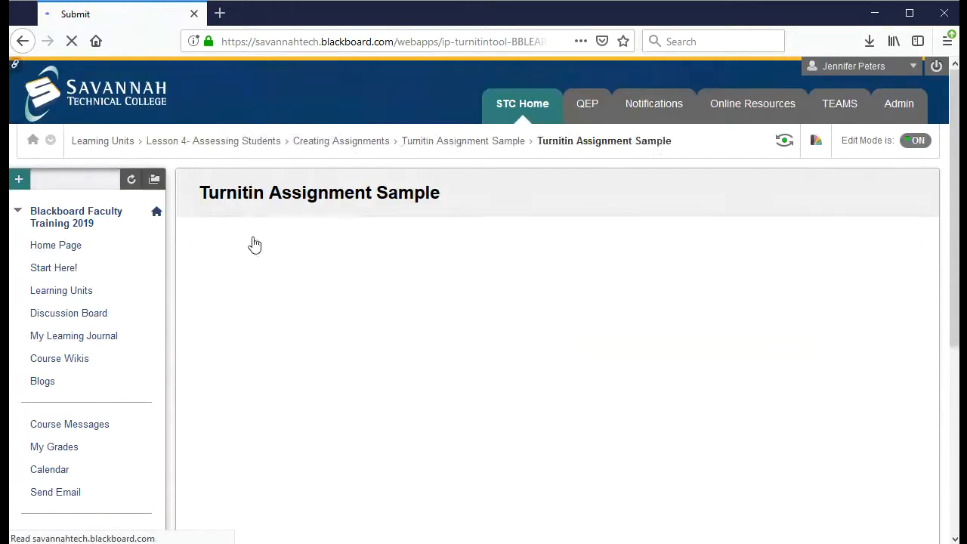
Choose a different student in Student Name and place the cursor in Submission Title
{"action": "scroll", "coordinate": [602, 249], "scroll_direction": "down", "scroll_amount": 1}
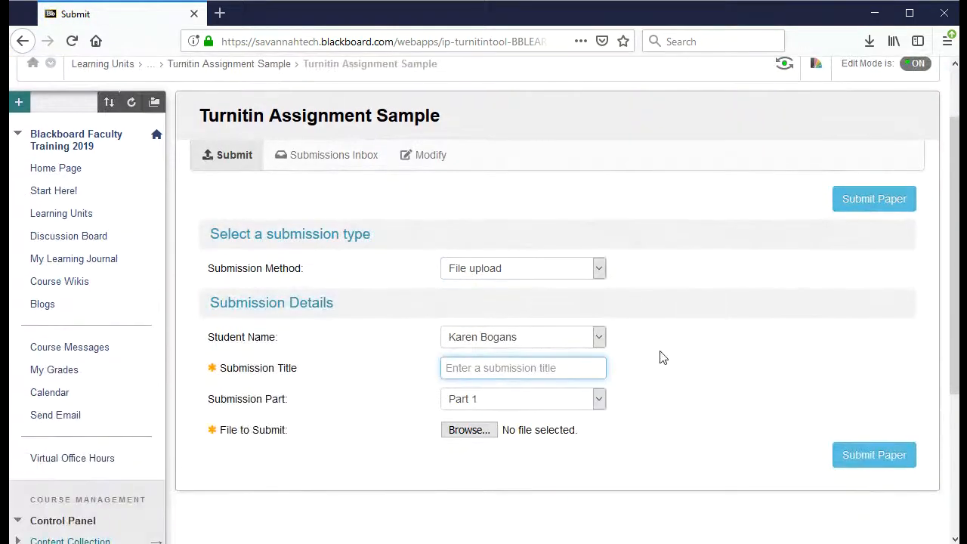
{"action": "left_click", "coordinate": [598, 338]}
{"action": "left_click", "coordinate": [521, 373]}
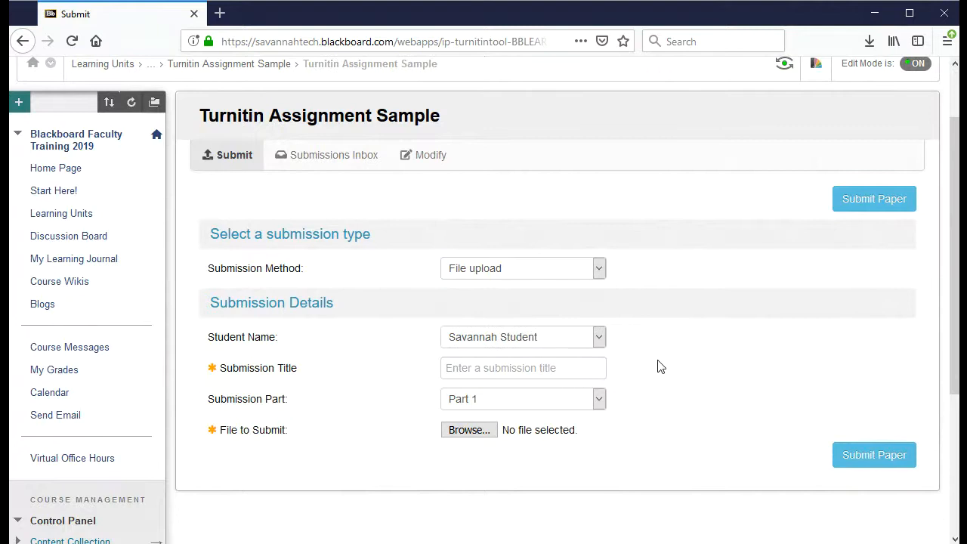
{"action": "left_click", "coordinate": [543, 369]}
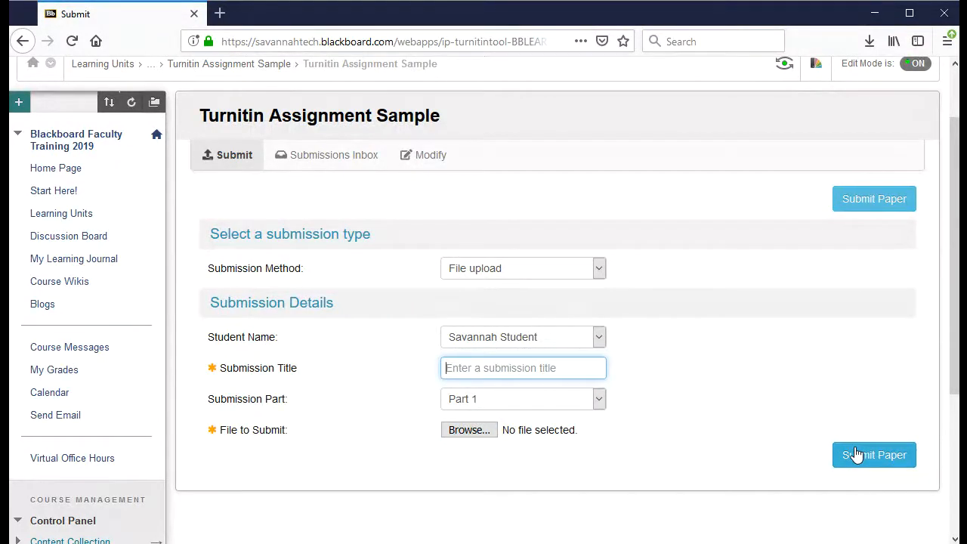
{"action": "scroll", "coordinate": [740, 414], "scroll_direction": "up", "scroll_amount": 2}
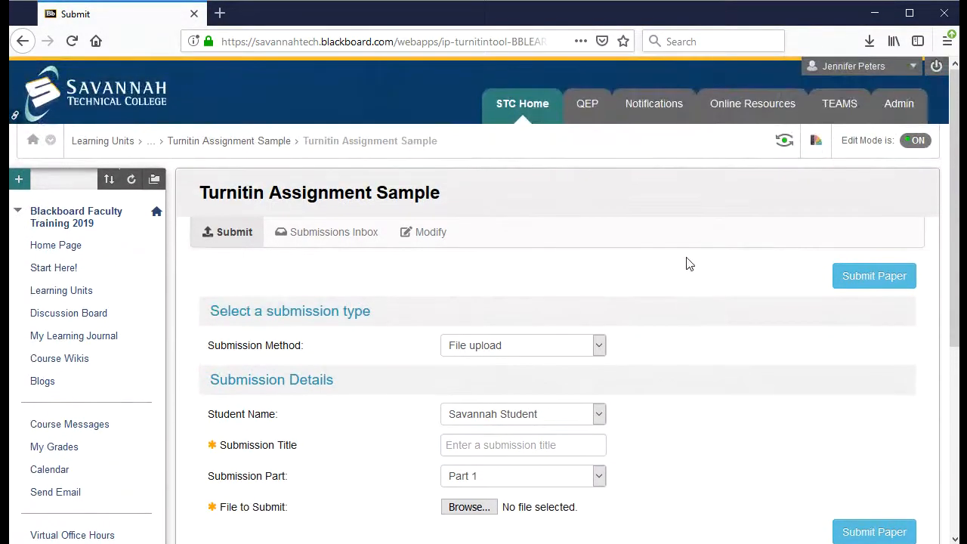